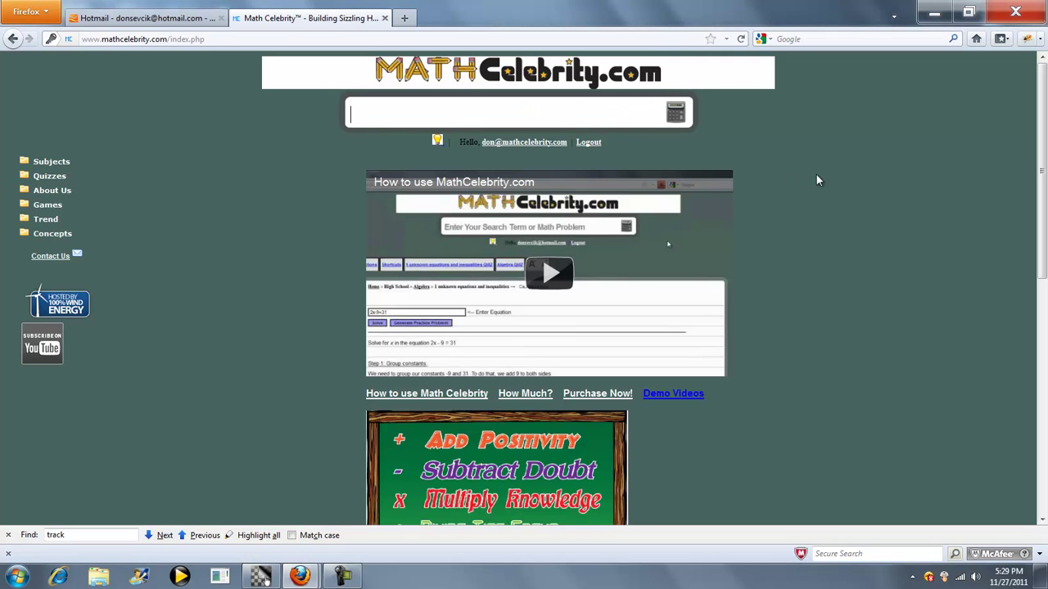
# Enter 2x - 9 = 31, solve it, and view the three worked steps ending in x = 20.
pyautogui.write('2x-9=31')
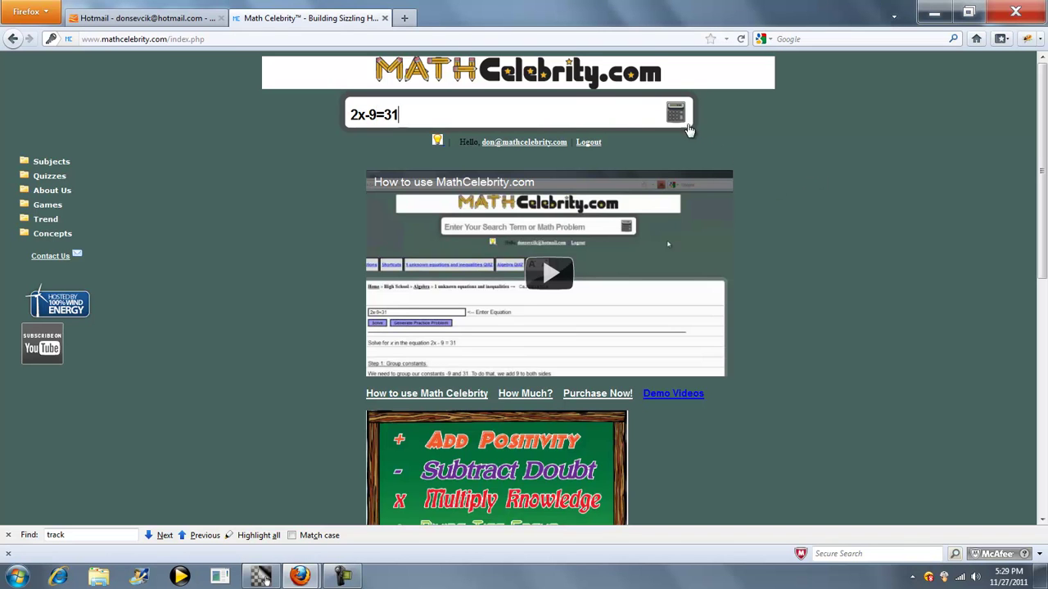
pyautogui.click(367, 114)
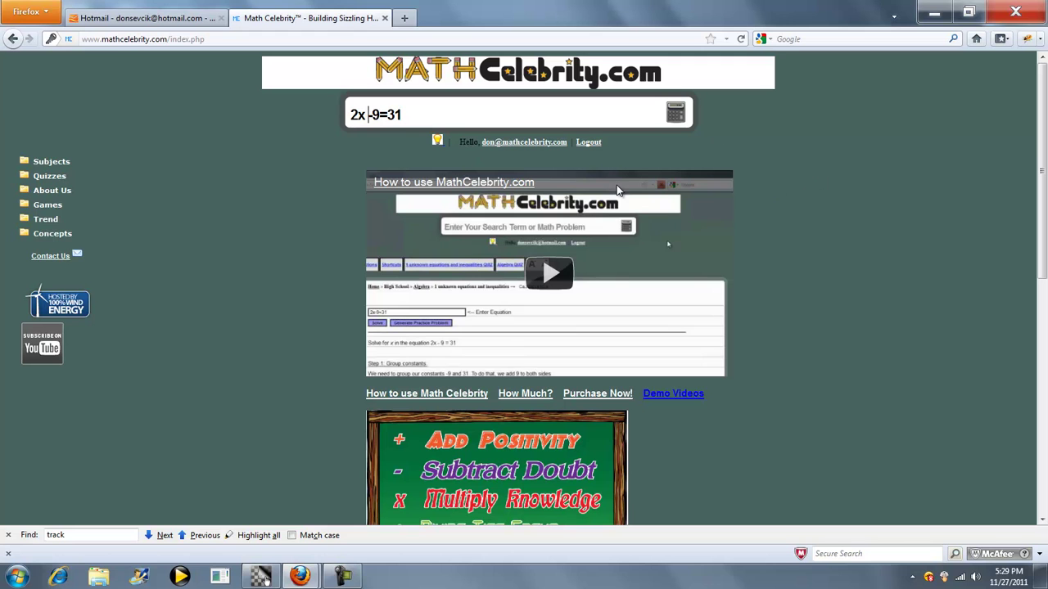
pyautogui.press('Right')
pyautogui.press('Right')
pyautogui.press('Right')
pyautogui.press('Return')
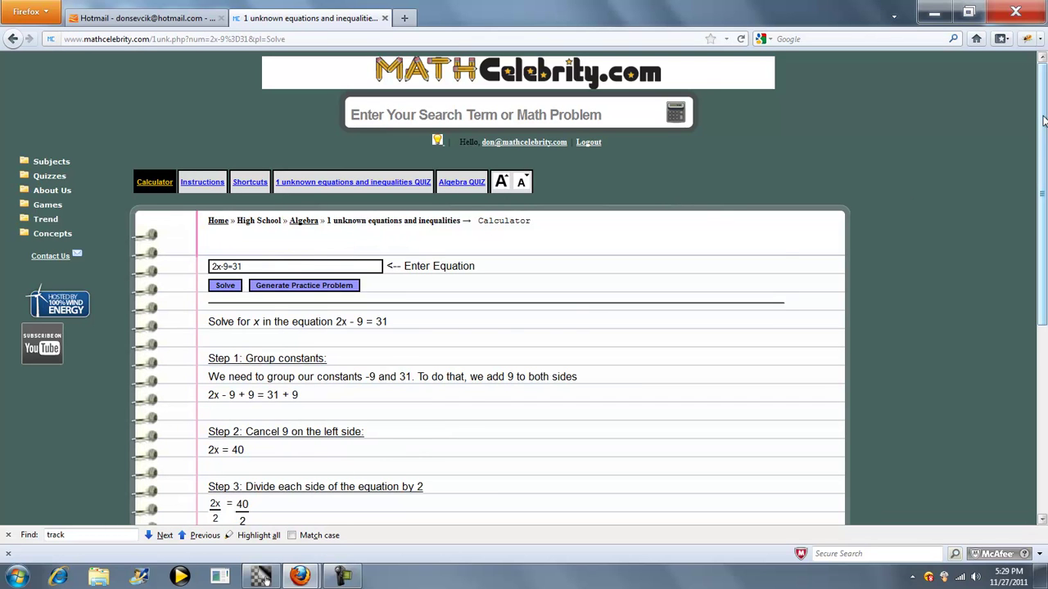
pyautogui.moveTo(1043, 121); pyautogui.dragTo(1043, 182)
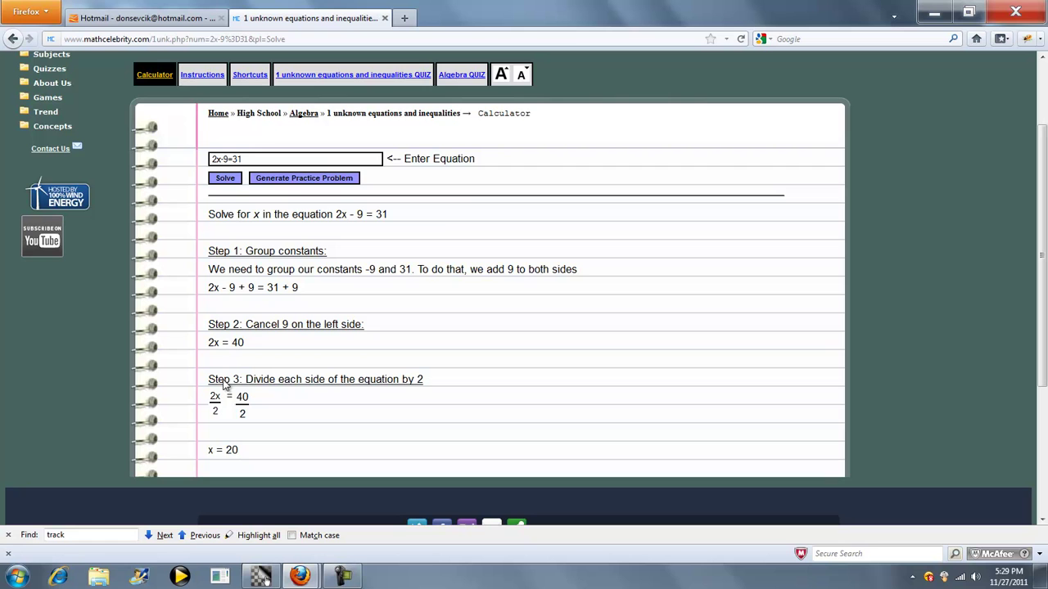
pyautogui.scroll(2, 357, 300)
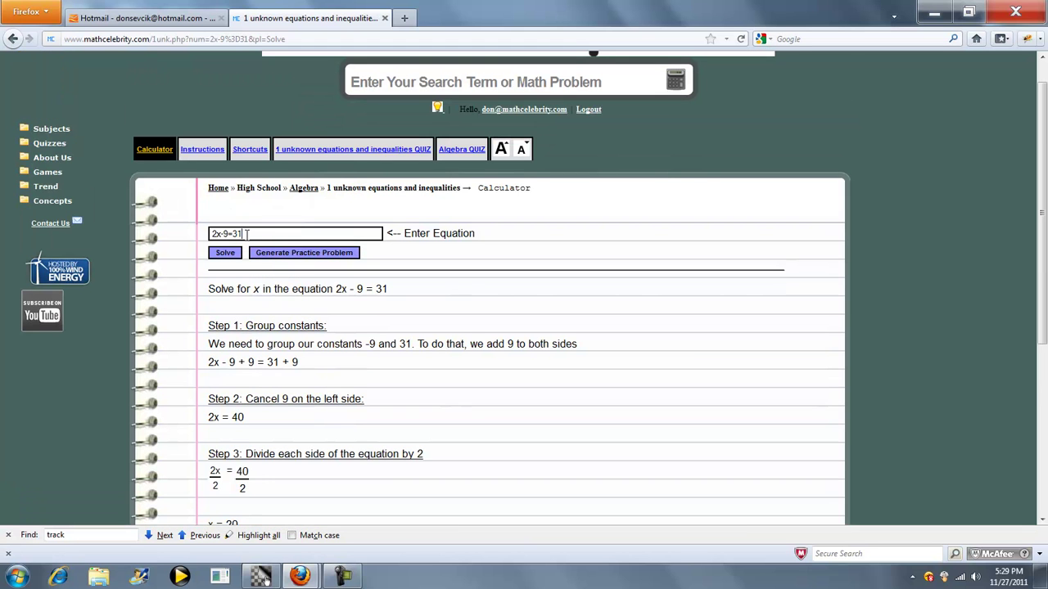
# Replace the old equation with 3x=90, solve it, and view the solution.
pyautogui.moveTo(247, 234); pyautogui.dragTo(214, 234)
pyautogui.write('3x=90')
pyautogui.click(226, 257)
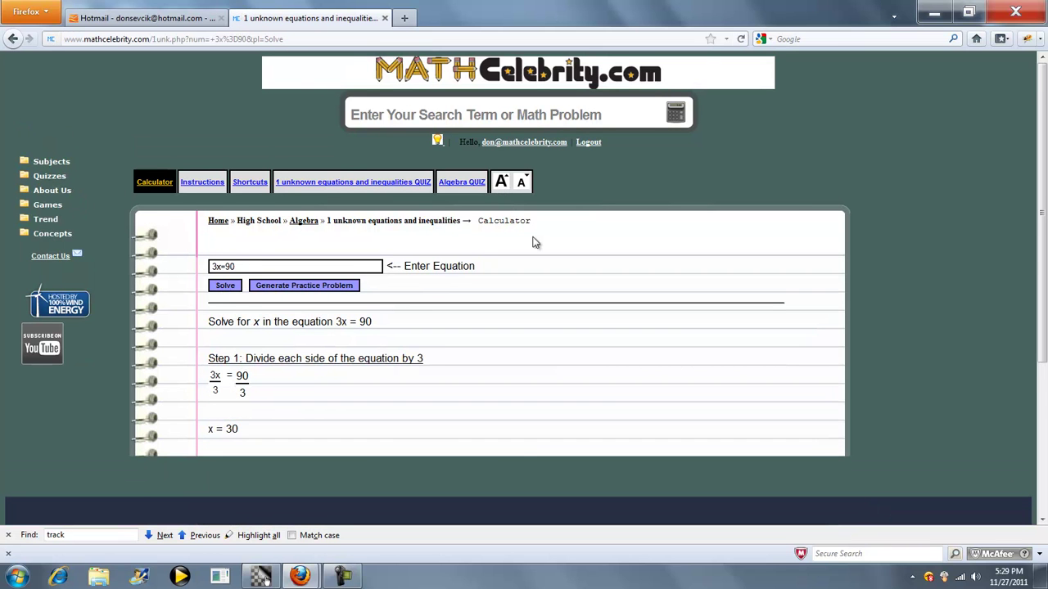
pyautogui.scroll(-2, 524, 379)
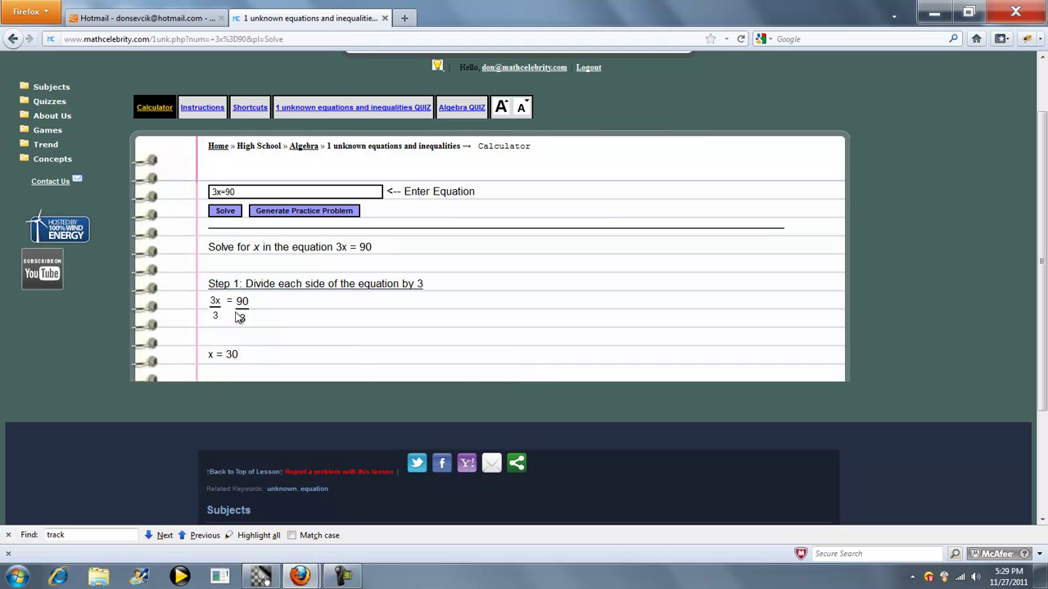
pyautogui.scroll(2, 491, 327)
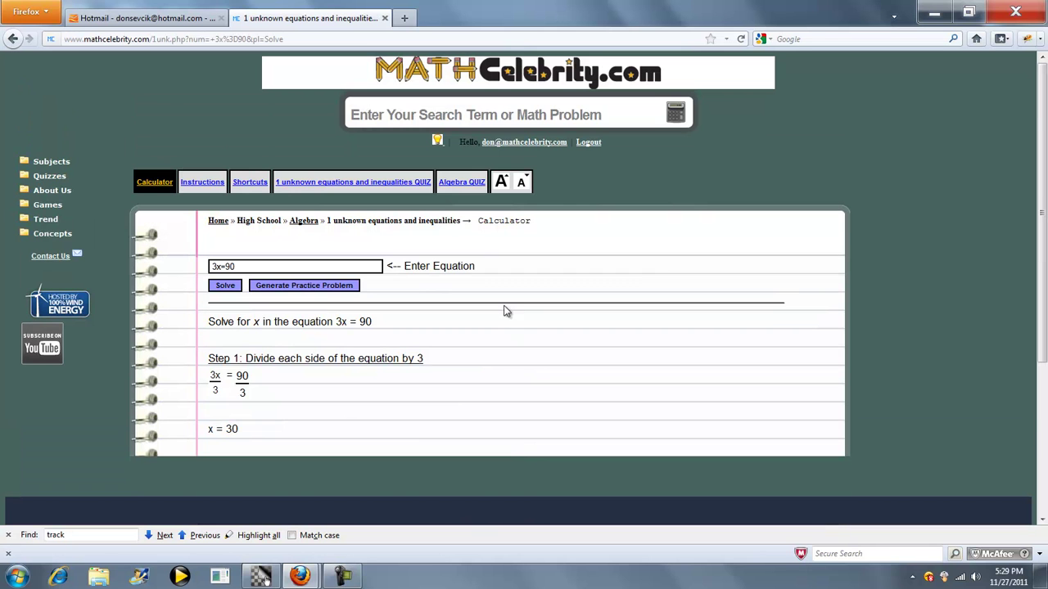
# Re-enter the equation as 3x=9, submit it, and enlarge the calculator text.
pyautogui.click(443, 119)
pyautogui.write('3x=90')
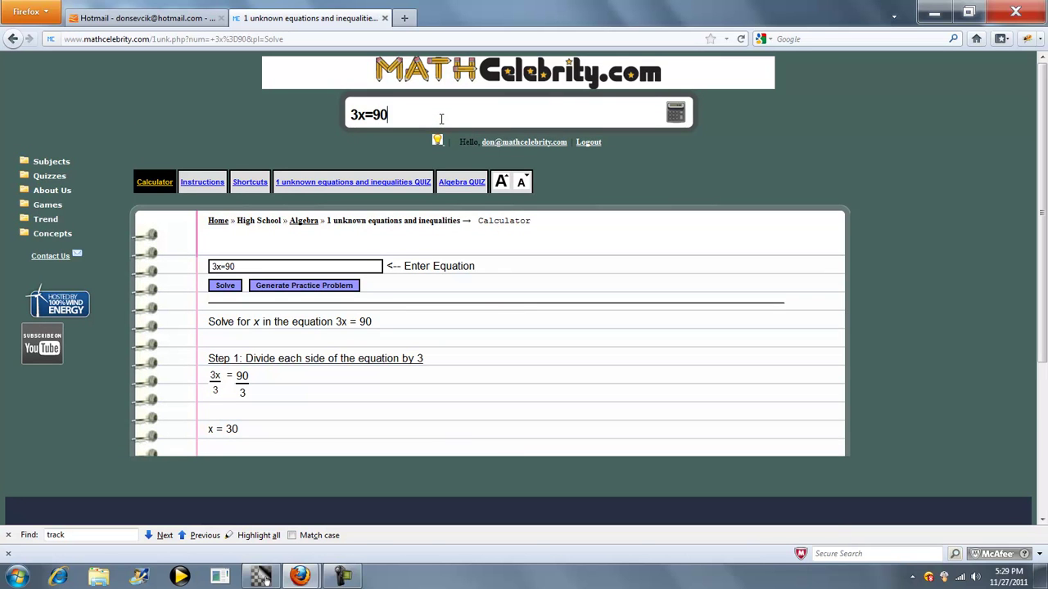
pyautogui.press('Return')
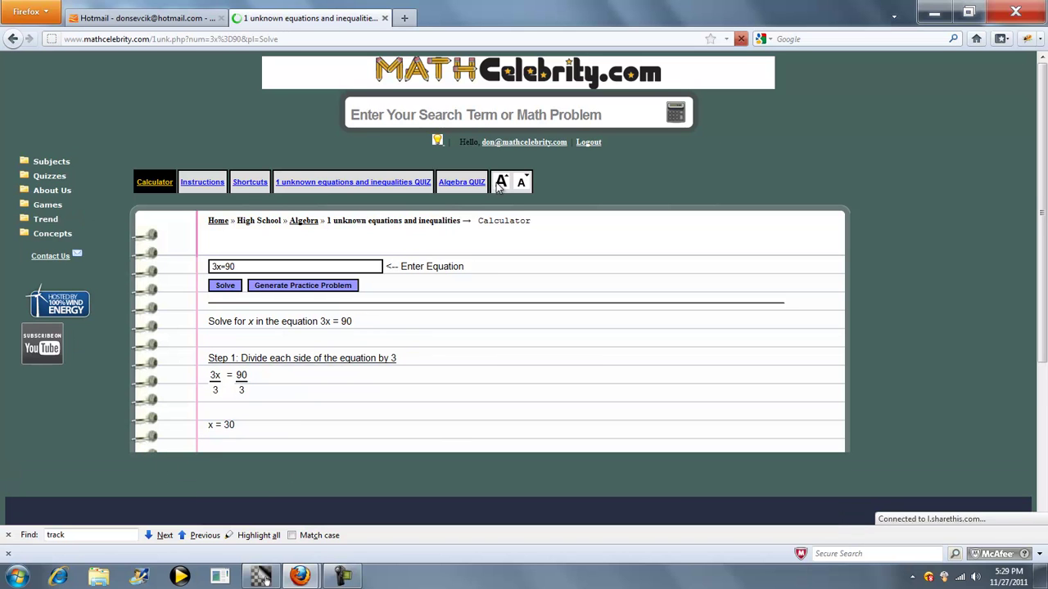
pyautogui.click(501, 184)
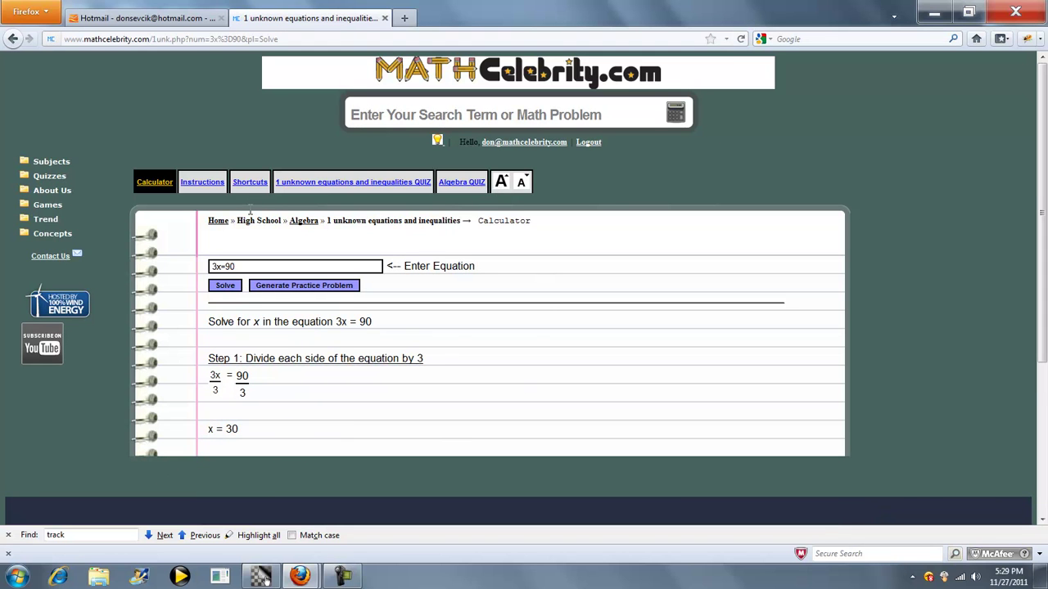
# Open the Shortcuts page and look through the one-unknown example commands, returning to the top.
pyautogui.click(253, 185)
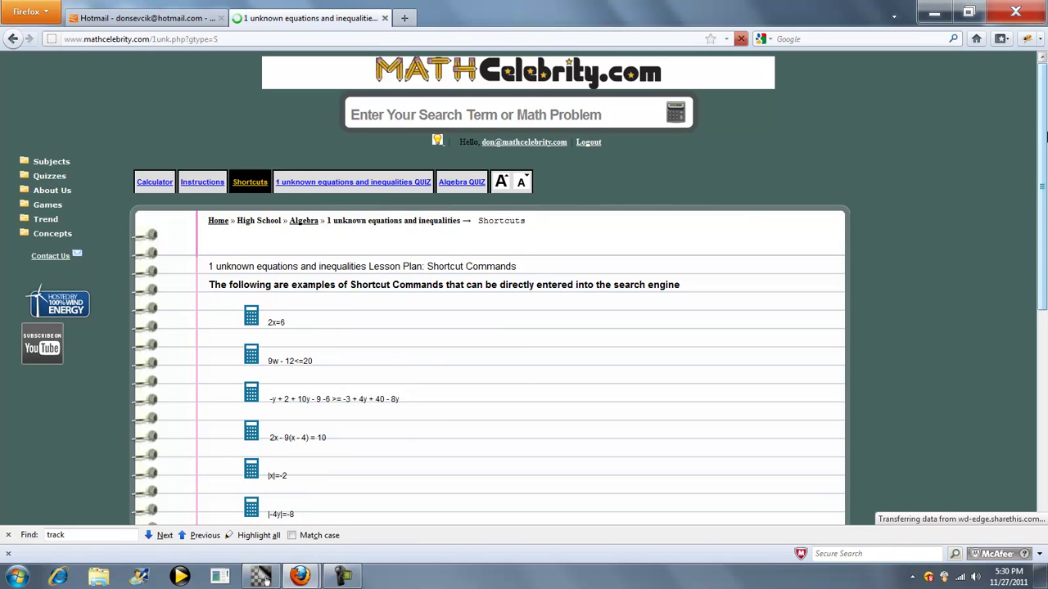
pyautogui.scroll(-2, 1039, 155)
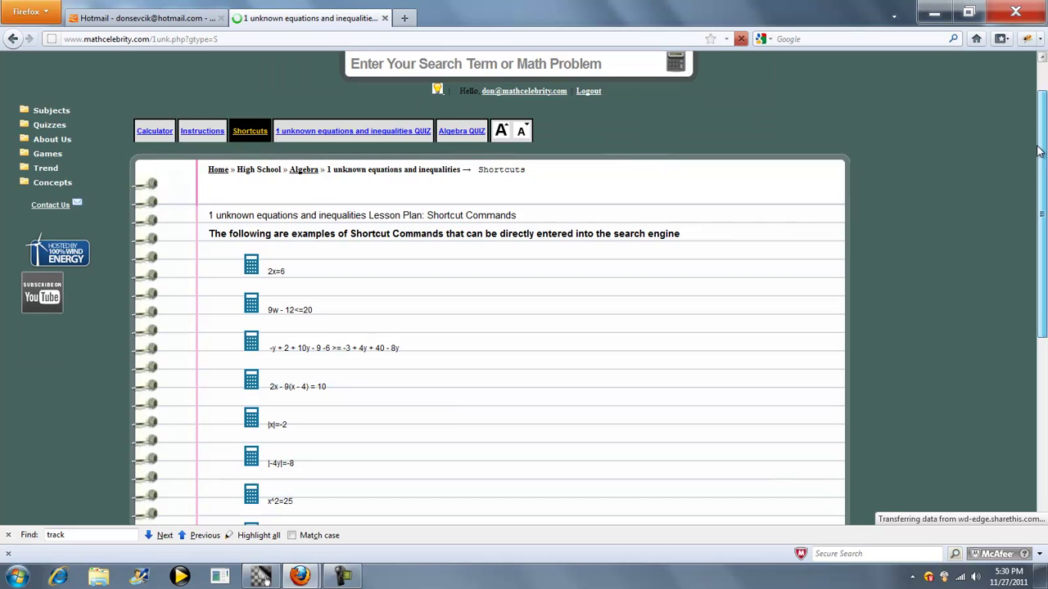
pyautogui.moveTo(1034, 172); pyautogui.dragTo(1017, 248)
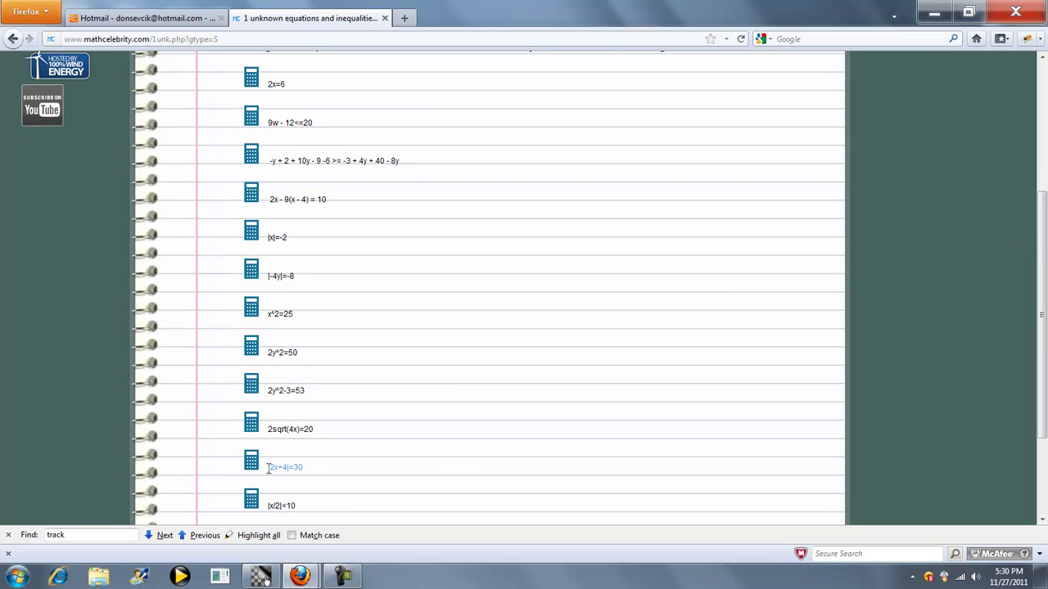
pyautogui.moveTo(1040, 356); pyautogui.dragTo(1040, 214)
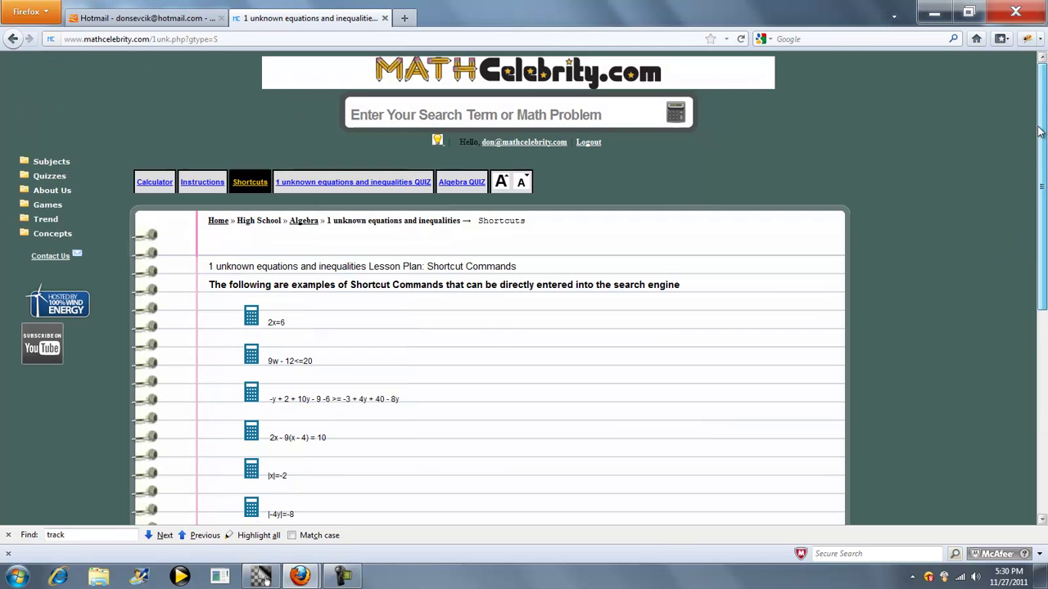
# Enter |2x+4|=30, change the right-hand value to 60, and solve it.
pyautogui.click(590, 109)
pyautogui.write('|2x+4|=30')
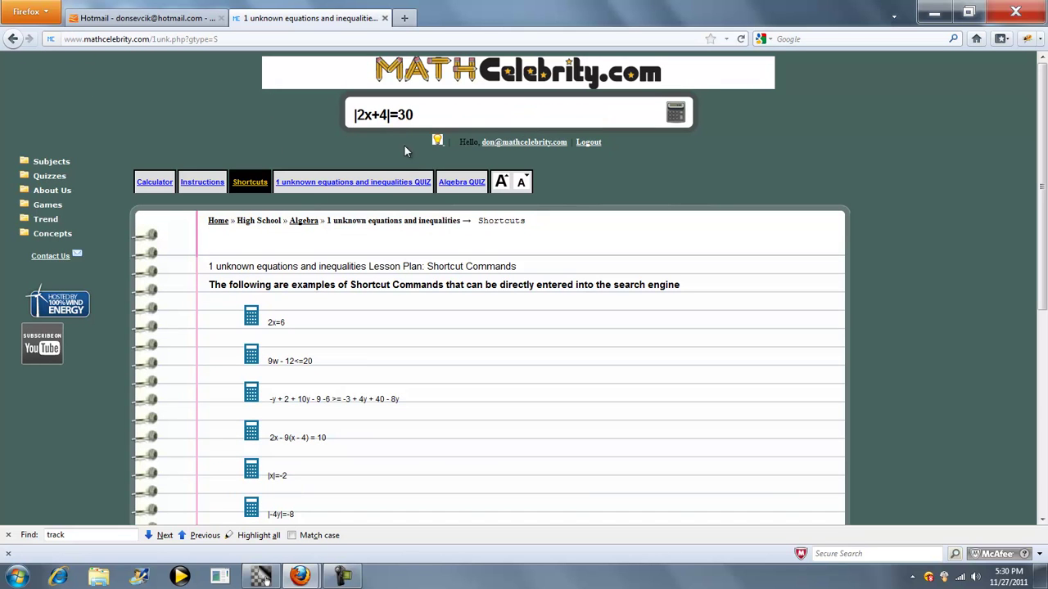
pyautogui.press('Left')
pyautogui.press('Left')
pyautogui.press('Left')
pyautogui.press('Right')
pyautogui.press('Right')
pyautogui.press('Left')
pyautogui.press('Delete')
pyautogui.write('6')
pyautogui.press('Left')
pyautogui.press('Left')
pyautogui.press('Left')
pyautogui.press('Left')
pyautogui.press('Left')
pyautogui.click(678, 115)
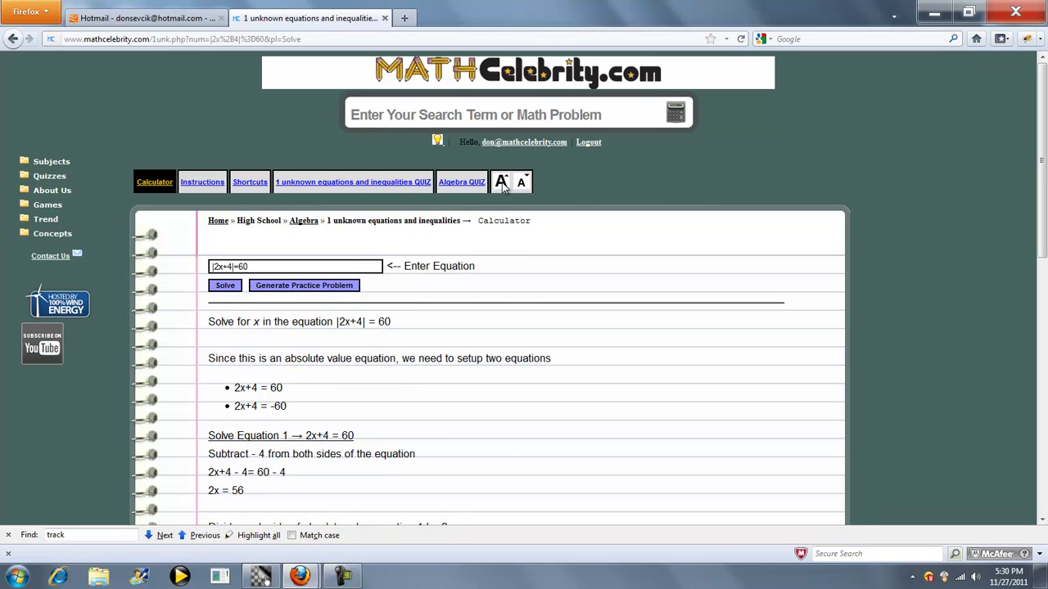
# Scroll through both cases, highlighting the solutions x = 28 and x = -32.
pyautogui.moveTo(1042, 167); pyautogui.dragTo(1042, 230)
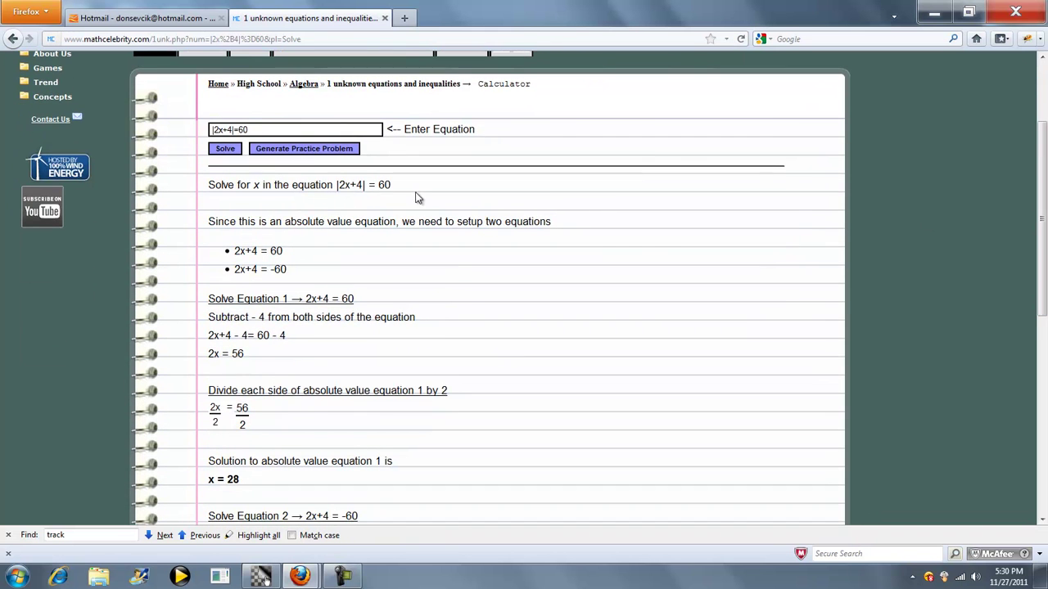
pyautogui.scroll(-2, 359, 237)
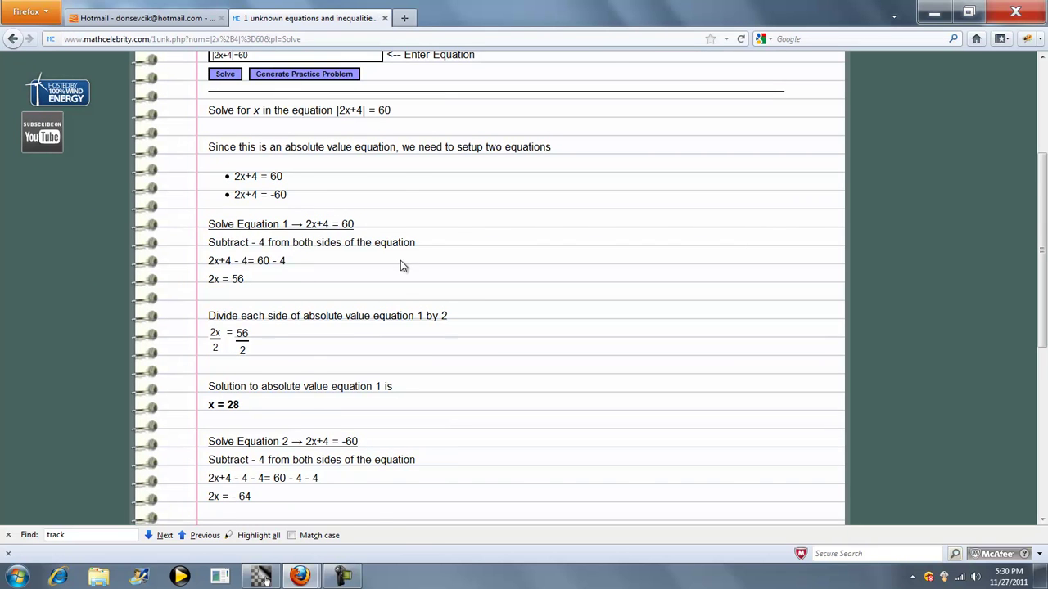
pyautogui.scroll(-2, 403, 265)
pyautogui.moveTo(240, 335); pyautogui.dragTo(211, 334)
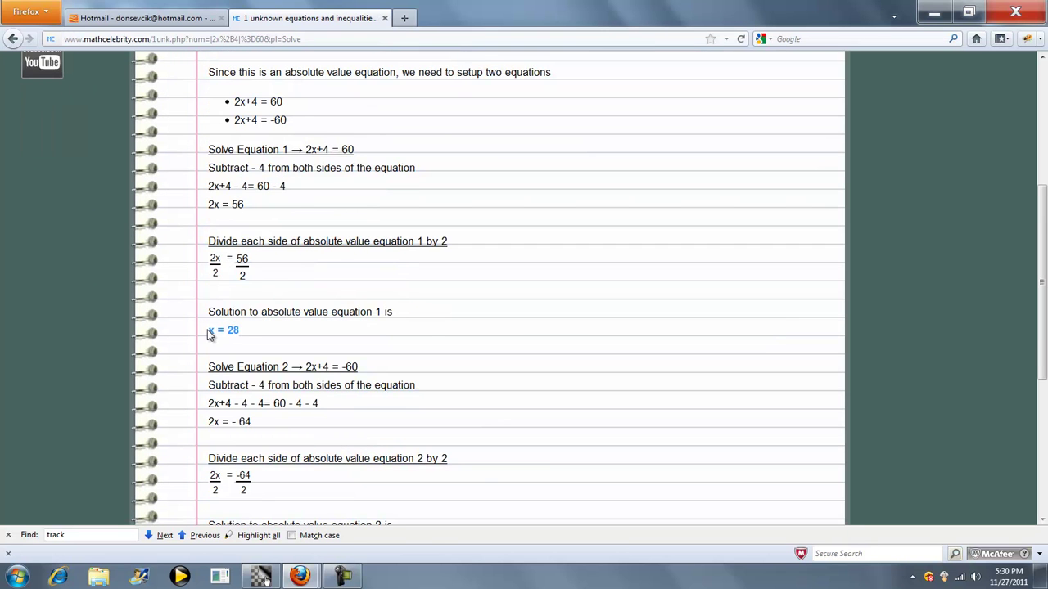
pyautogui.click(539, 324)
pyautogui.scroll(-4, 538, 322)
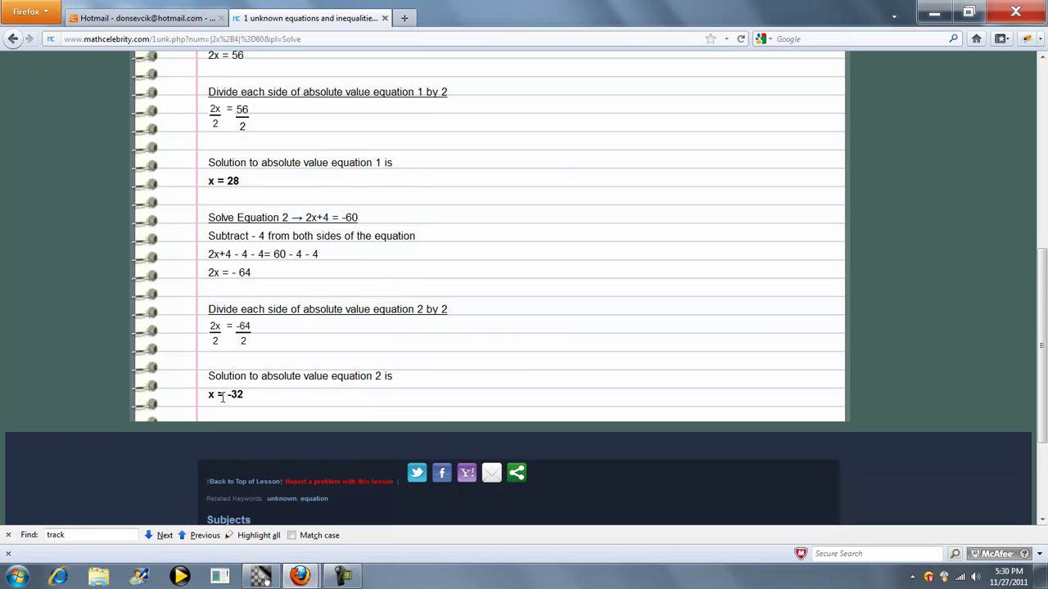
pyautogui.moveTo(248, 397); pyautogui.dragTo(211, 396)
pyautogui.click(471, 352)
pyautogui.scroll(2, 1035, 275)
pyautogui.scroll(1, 1030, 261)
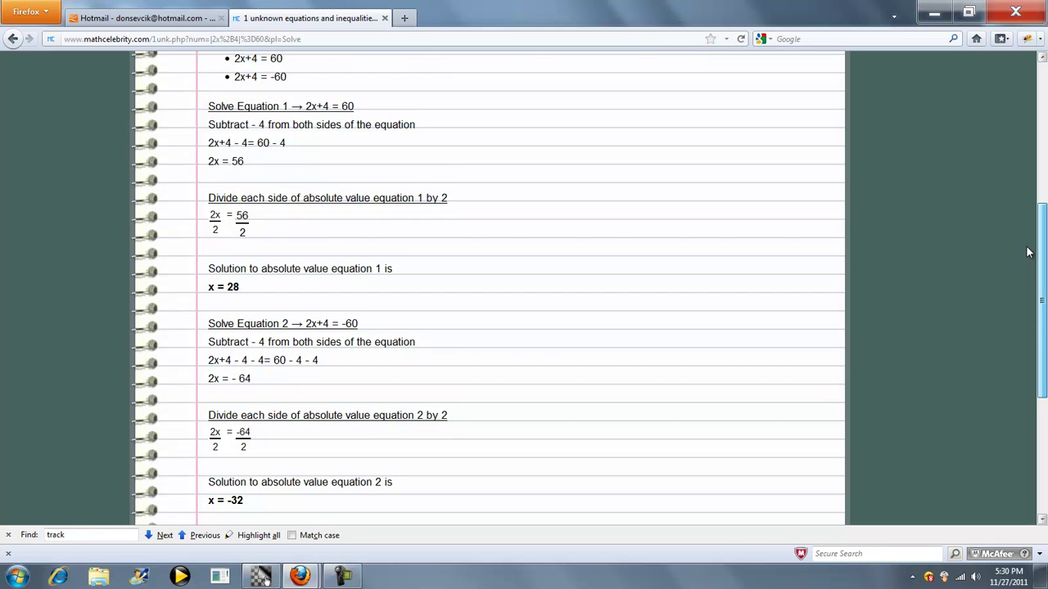
pyautogui.scroll(7, 1029, 252)
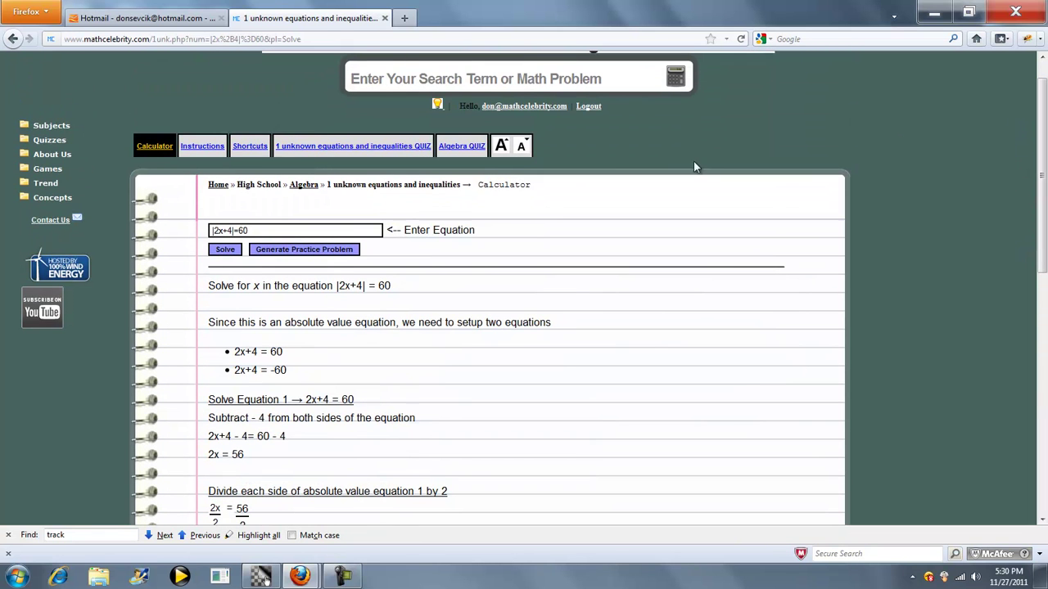
# Enter |9w|=999, solve it with enlarged text, and review the w = 111 and w = -111 cases.
pyautogui.click(423, 78)
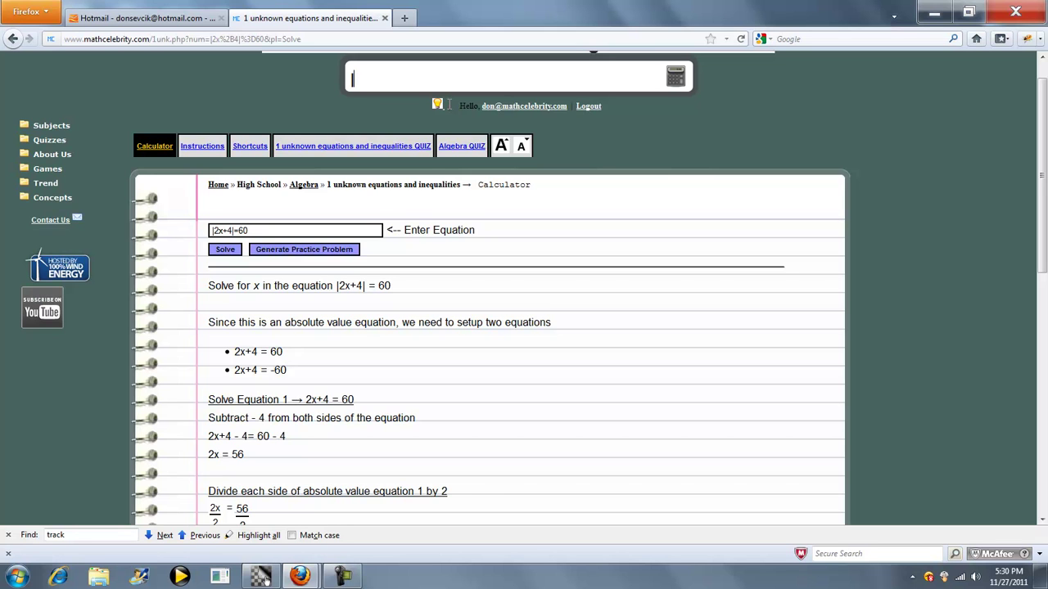
pyautogui.write('|9w')
pyautogui.write('|=999')
pyautogui.click(676, 76)
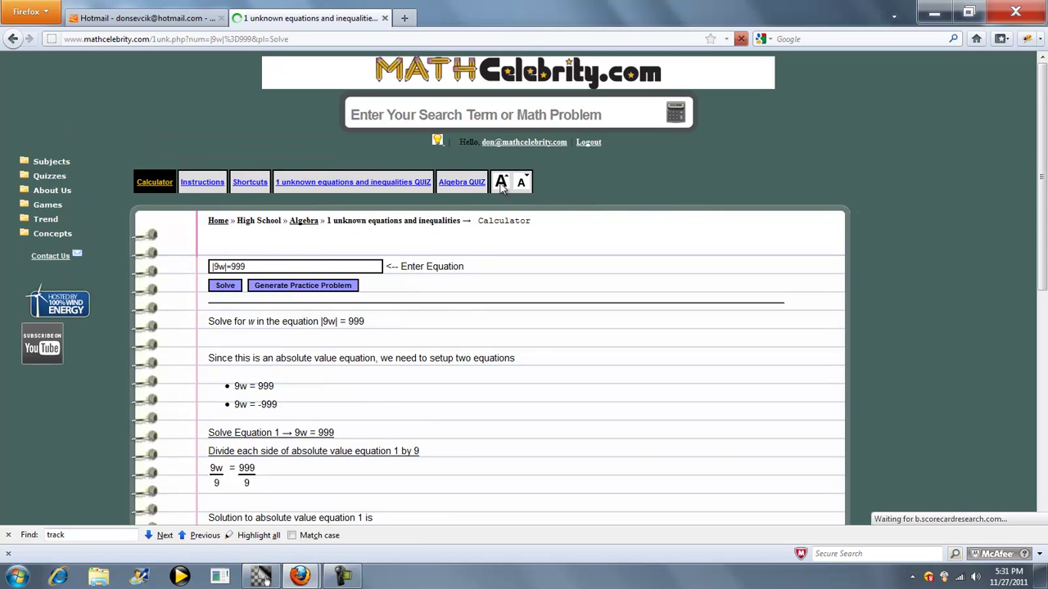
pyautogui.click(501, 183)
pyautogui.scroll(-5, 1022, 298)
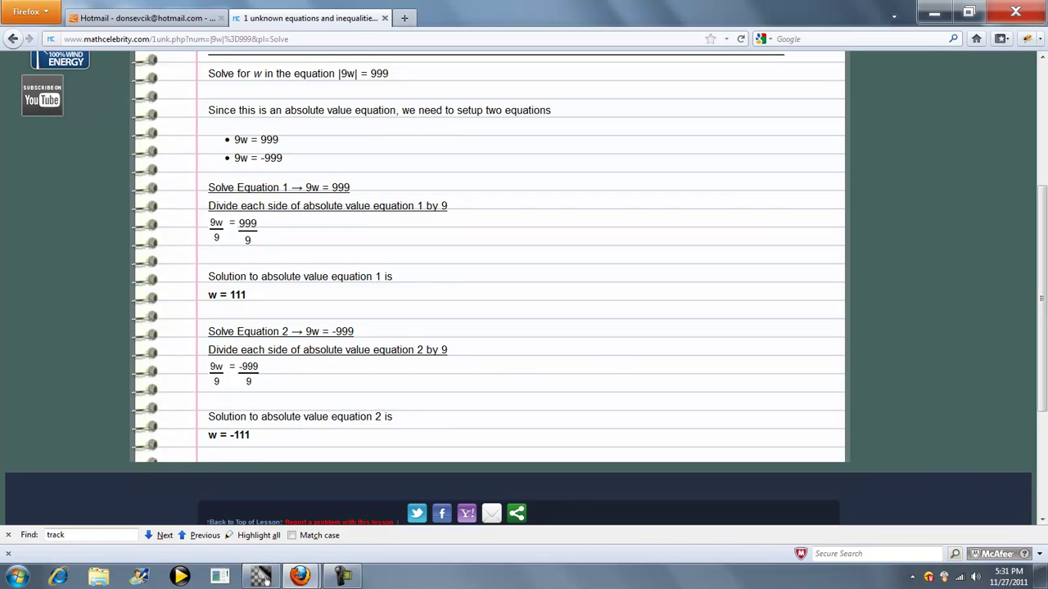
pyautogui.scroll(4, 440, 175)
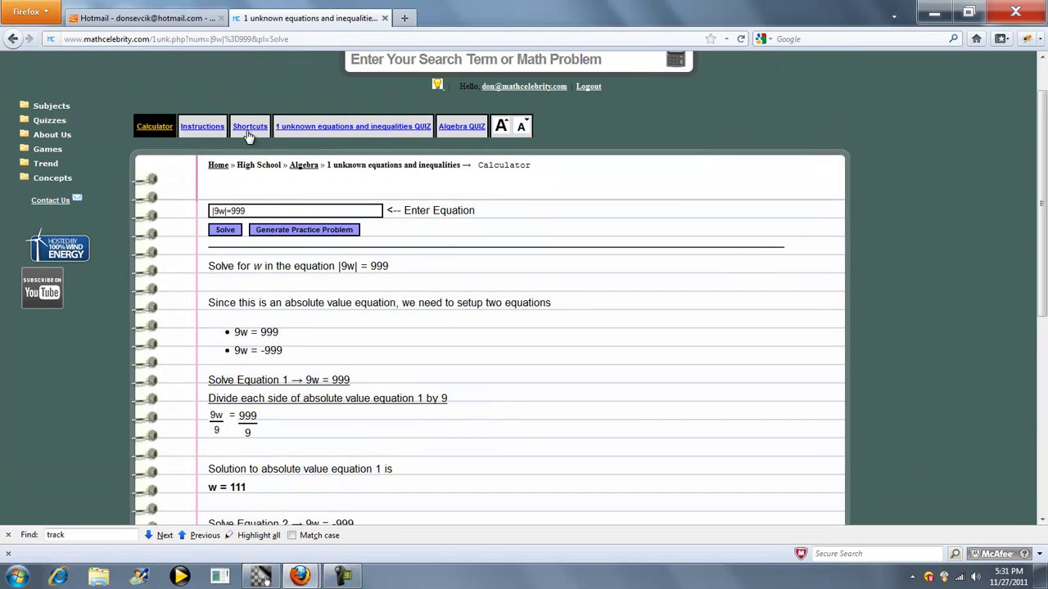
# Browse the shortcut examples, then enter 2y^2=50 (correcting 10 to 50) and solve it.
pyautogui.click(249, 127)
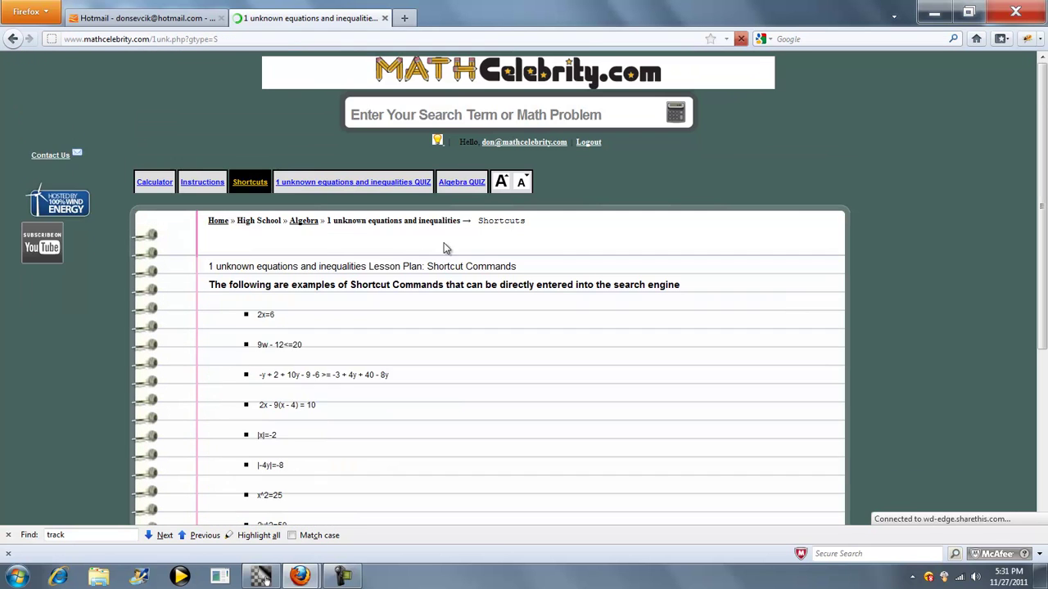
pyautogui.moveTo(1042, 181); pyautogui.dragTo(1040, 340)
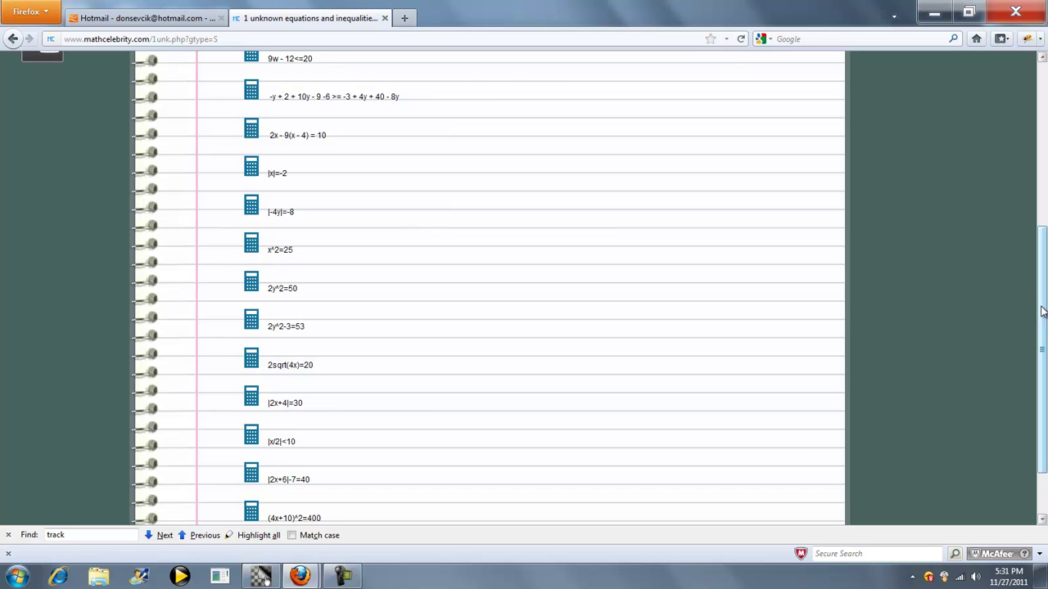
pyautogui.moveTo(1042, 311); pyautogui.dragTo(1042, 137)
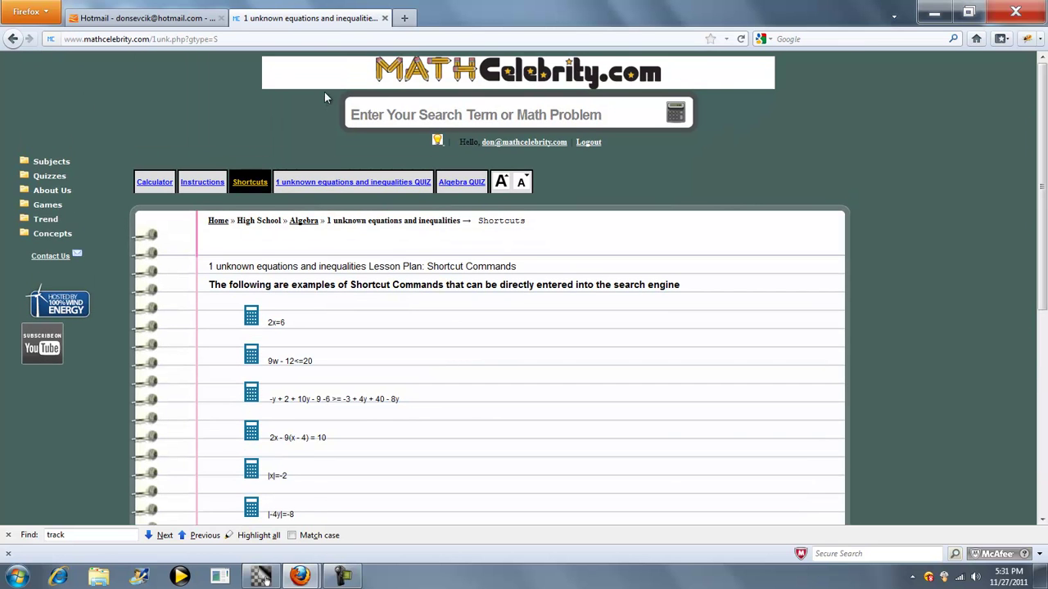
pyautogui.click(392, 115)
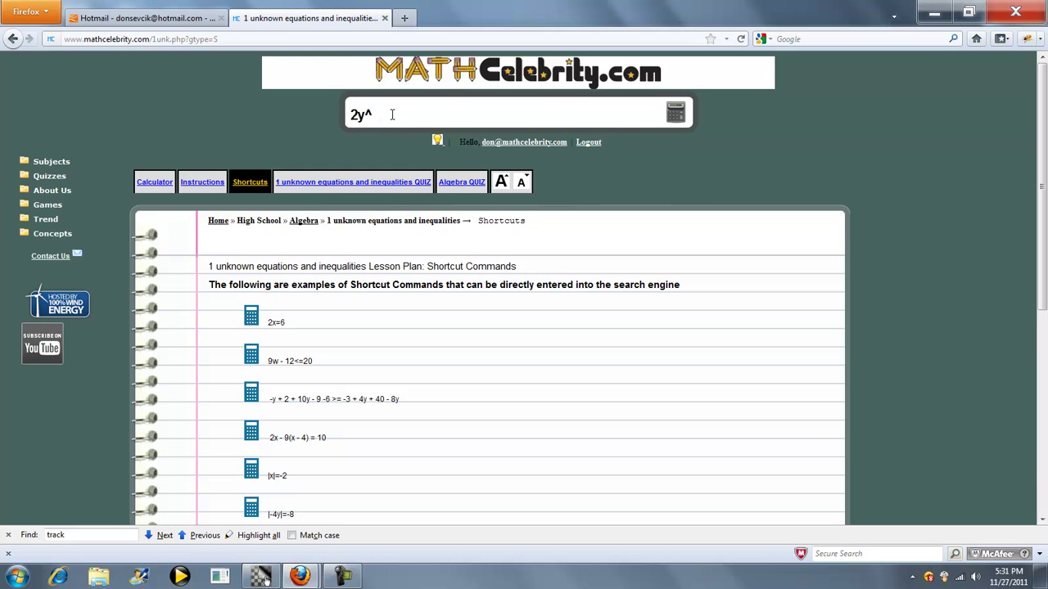
pyautogui.write('2y^2=10')
pyautogui.press('BackSpace')
pyautogui.press('BackSpace')
pyautogui.press('BackSpace')
pyautogui.write('50')
pyautogui.click(672, 118)
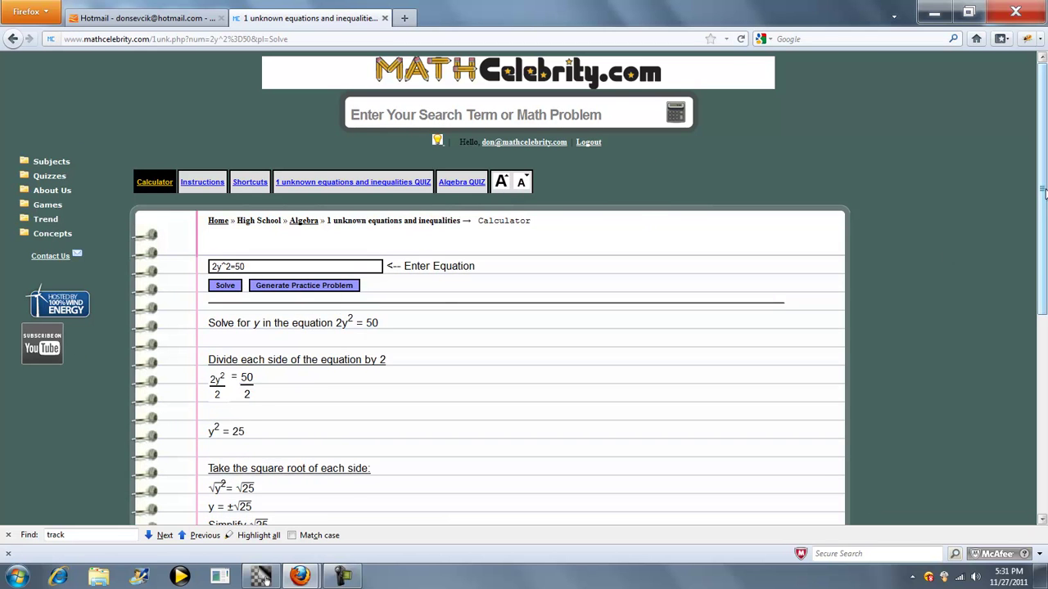
# Scroll through the solution, highlighting √25 = 5 and the steps leading to y = ±5.
pyautogui.scroll(-3, 1037, 227)
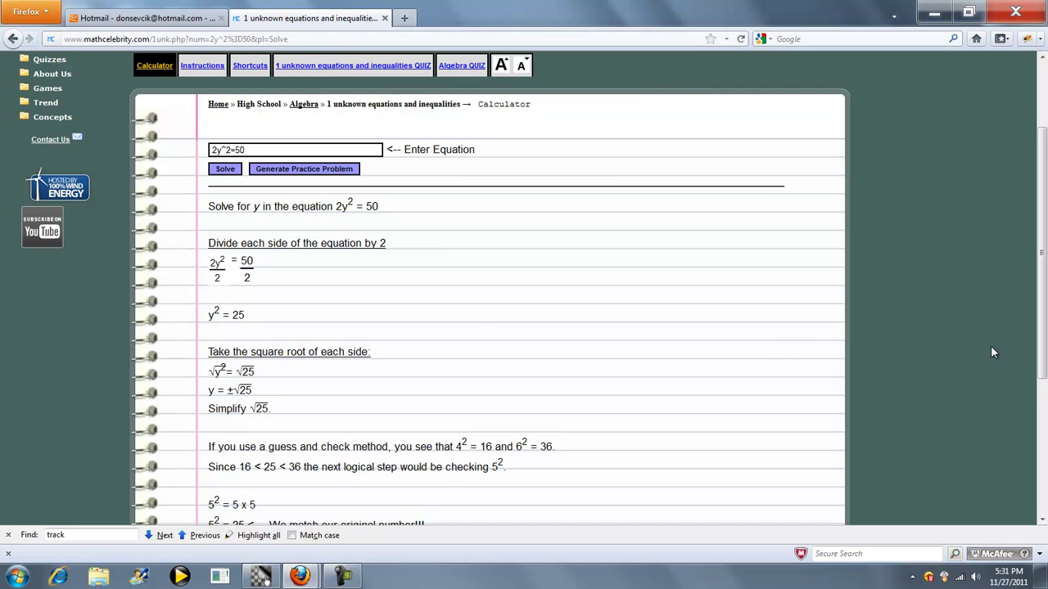
pyautogui.scroll(-1, 1035, 274)
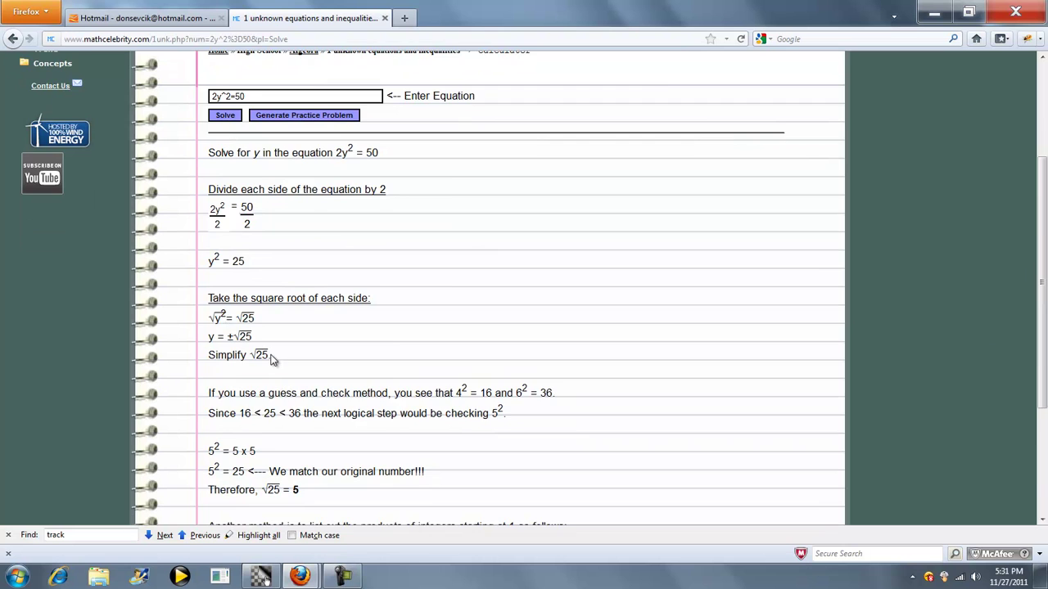
pyautogui.scroll(-3, 307, 344)
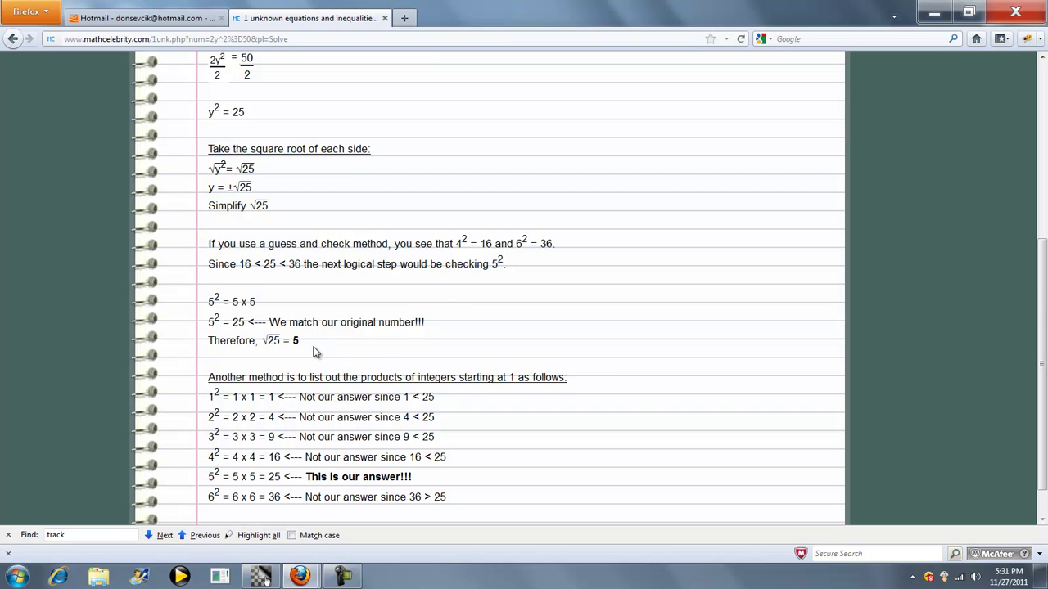
pyautogui.moveTo(309, 342); pyautogui.dragTo(218, 343)
pyautogui.click(709, 367)
pyautogui.moveTo(1042, 286); pyautogui.dragTo(1041, 310)
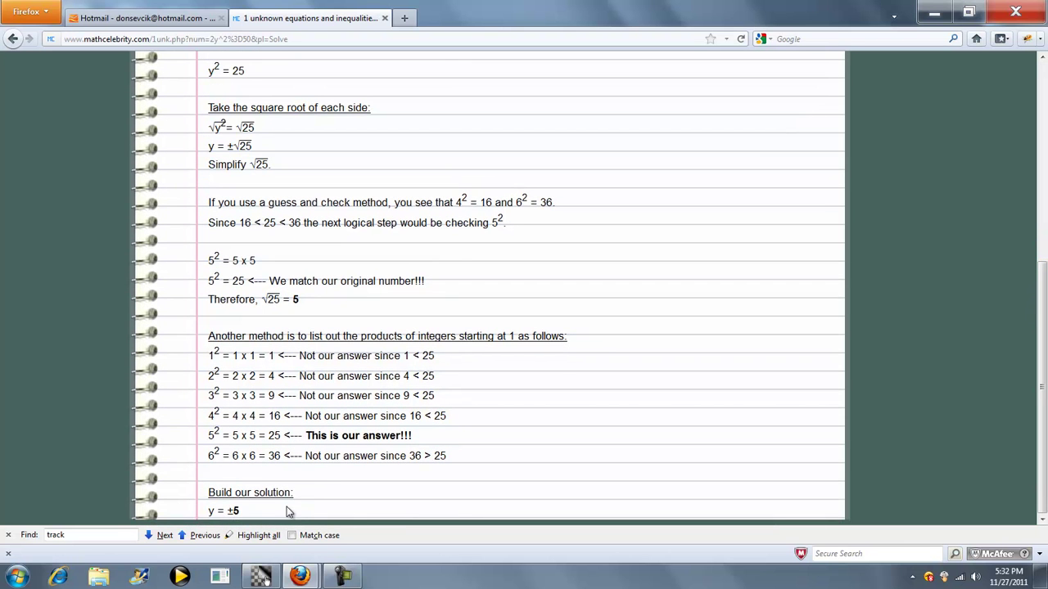
pyautogui.moveTo(269, 515); pyautogui.dragTo(210, 259)
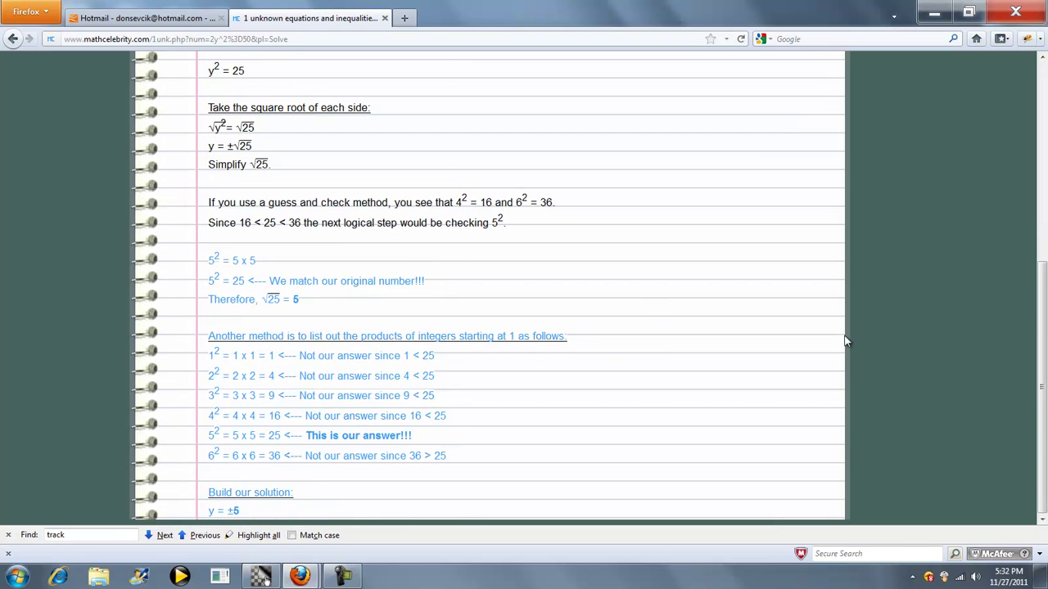
pyautogui.click(847, 342)
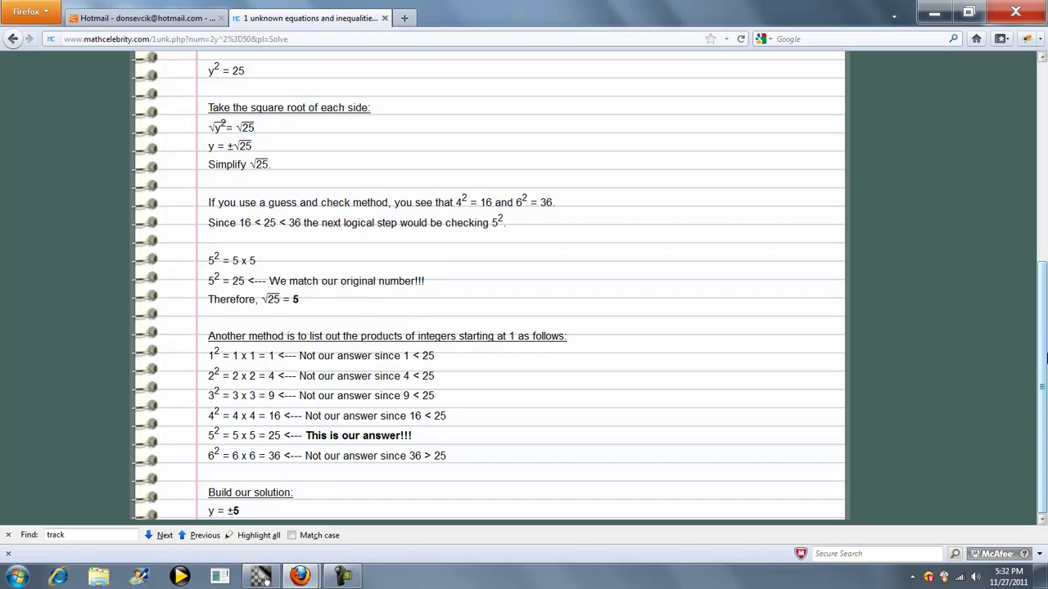
pyautogui.scroll(6, 530, 312)
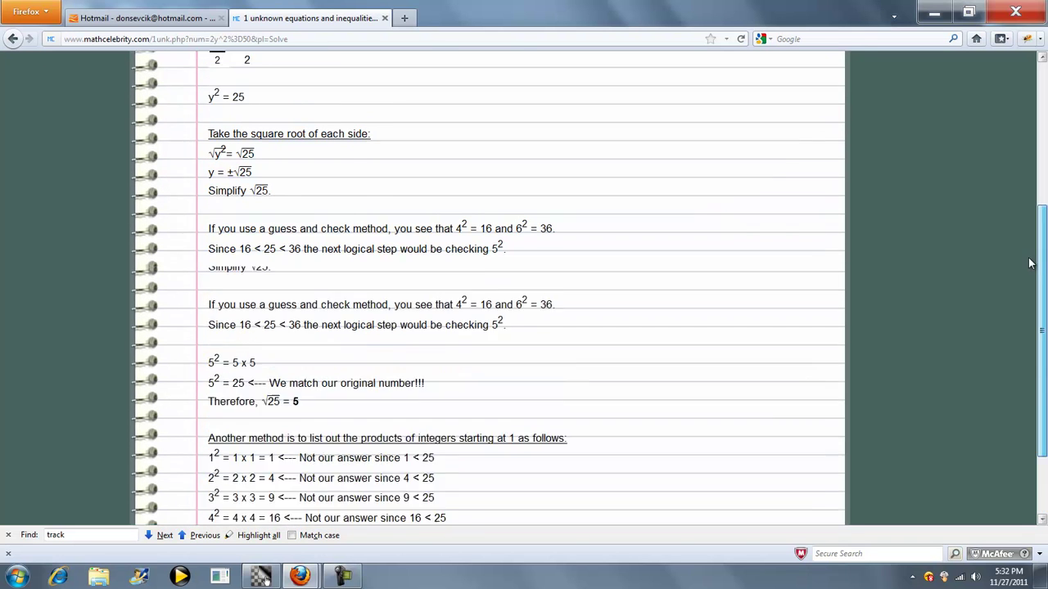
# Dismiss the colour scheme prompt and go back to the shortcut examples list.
pyautogui.click(530, 316)
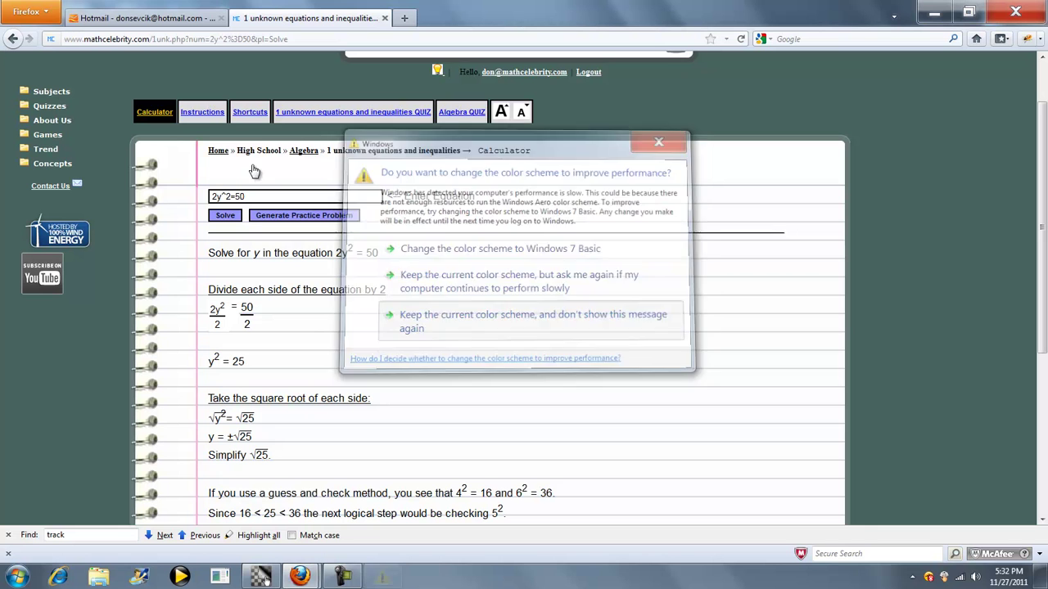
pyautogui.click(250, 112)
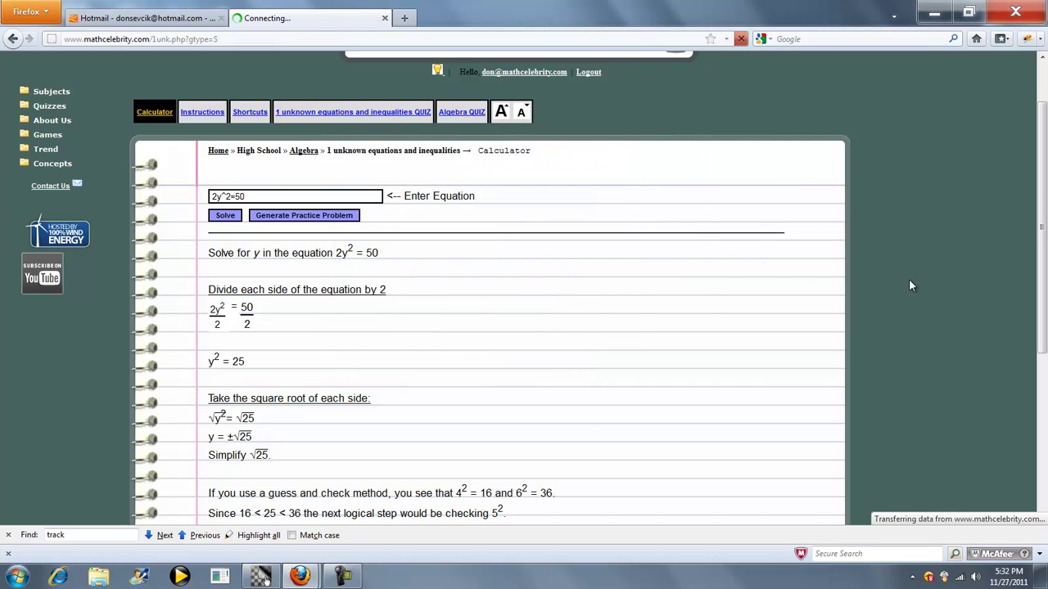
pyautogui.scroll(-3, 1040, 276)
pyautogui.scroll(-4, 1040, 277)
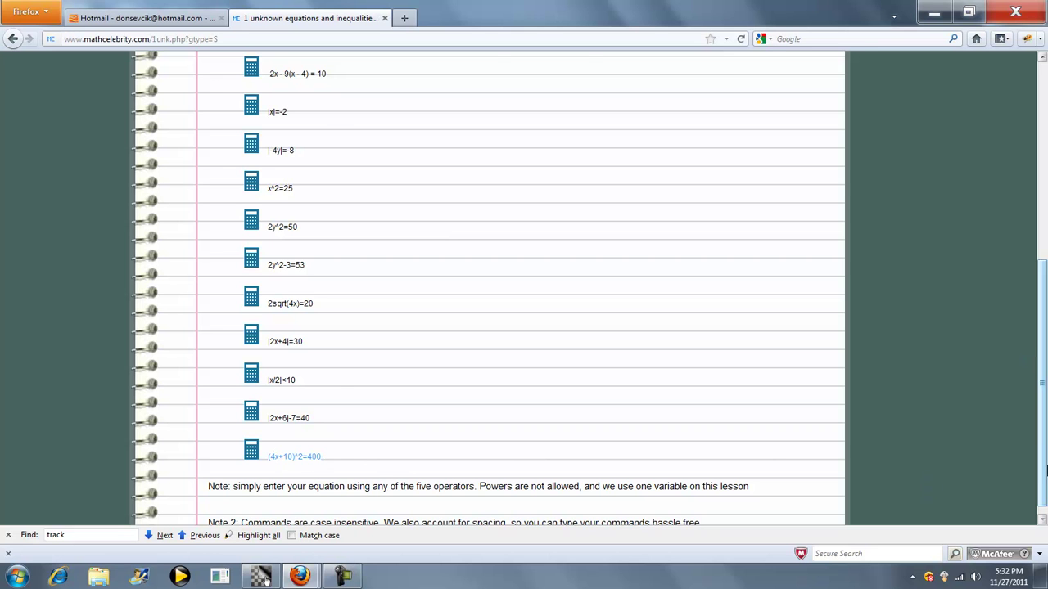
# Paste (4x+10)^2=400 into the search box, solve it, and enlarge the page text.
pyautogui.scroll(8, 623, 188)
pyautogui.click(471, 127)
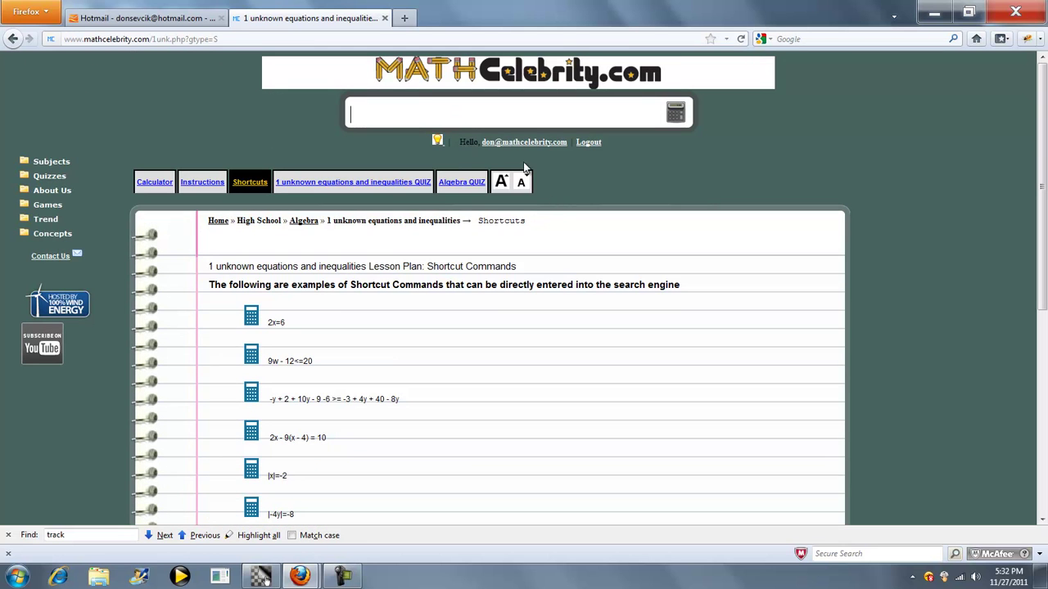
pyautogui.write('(4x+10)^2=400')
pyautogui.click(396, 114)
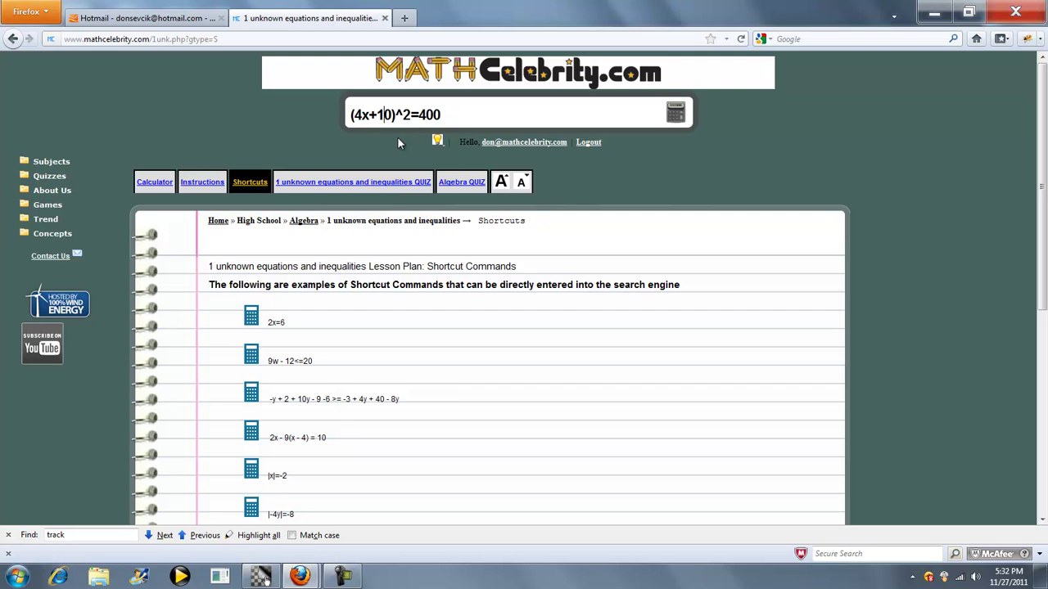
pyautogui.press('Left')
pyautogui.press('Left')
pyautogui.click(675, 112)
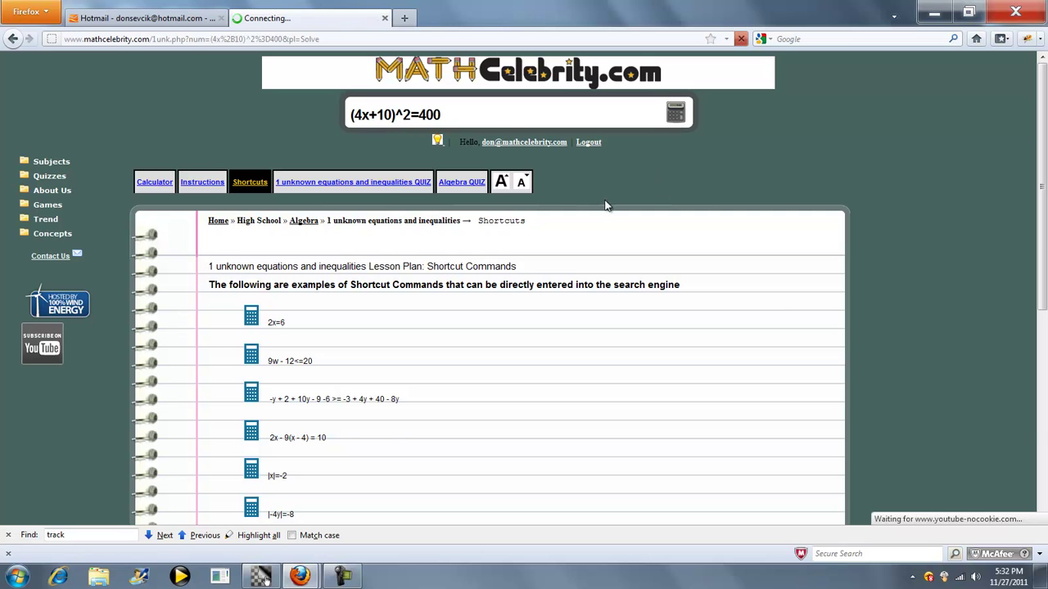
pyautogui.click(502, 183)
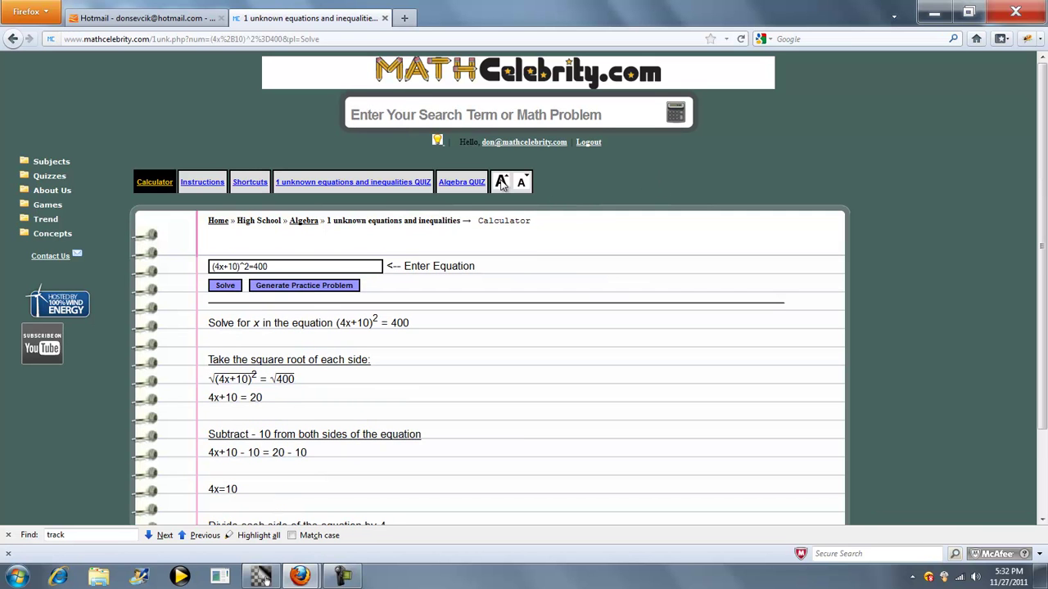
# Scroll through the steps, highlighting 4x+10 = 20 and 4x = 10 on the way to x = ±2.5.
pyautogui.scroll(-1, 1032, 212)
pyautogui.scroll(-1, 1032, 212)
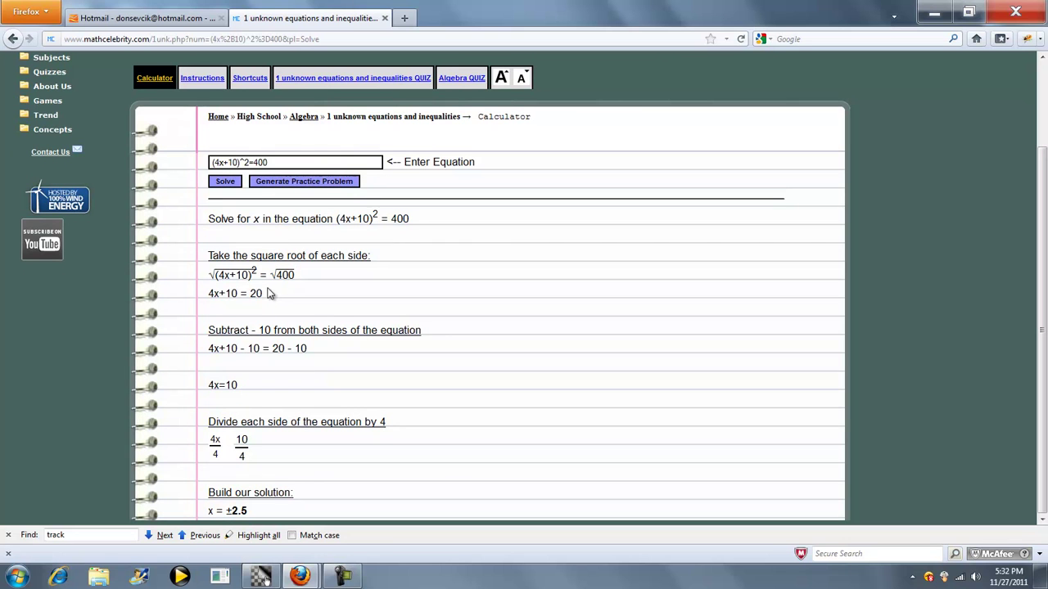
pyautogui.moveTo(270, 293); pyautogui.dragTo(217, 293)
pyautogui.click(232, 305)
pyautogui.moveTo(241, 389); pyautogui.dragTo(201, 386)
pyautogui.click(443, 390)
pyautogui.scroll(2, 931, 173)
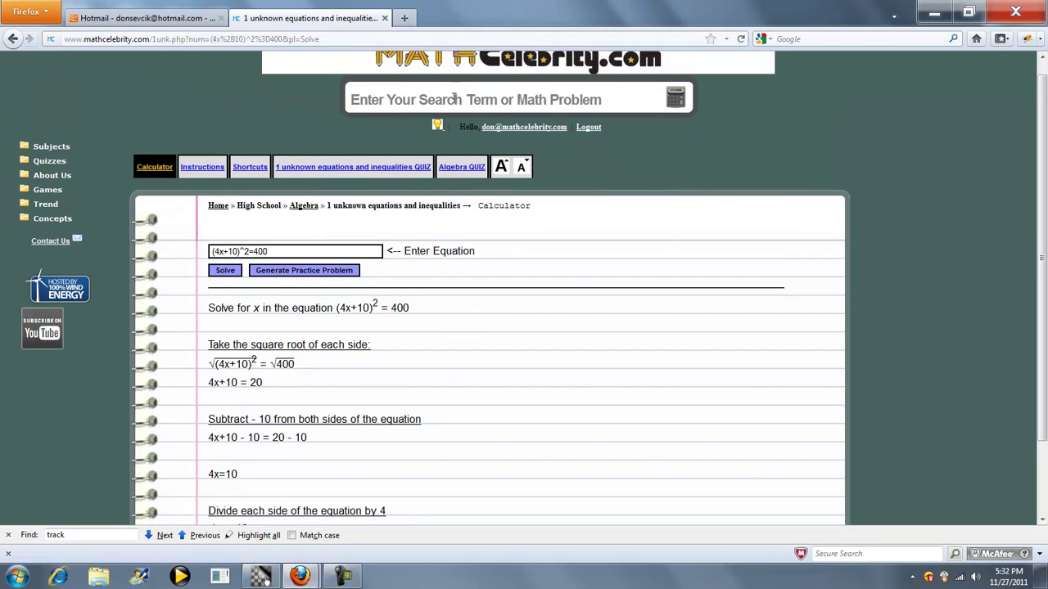
# Enter the inequality 3x^2<27, fixing typos, solve it, and enlarge the page text.
pyautogui.scroll(1, 663, 247)
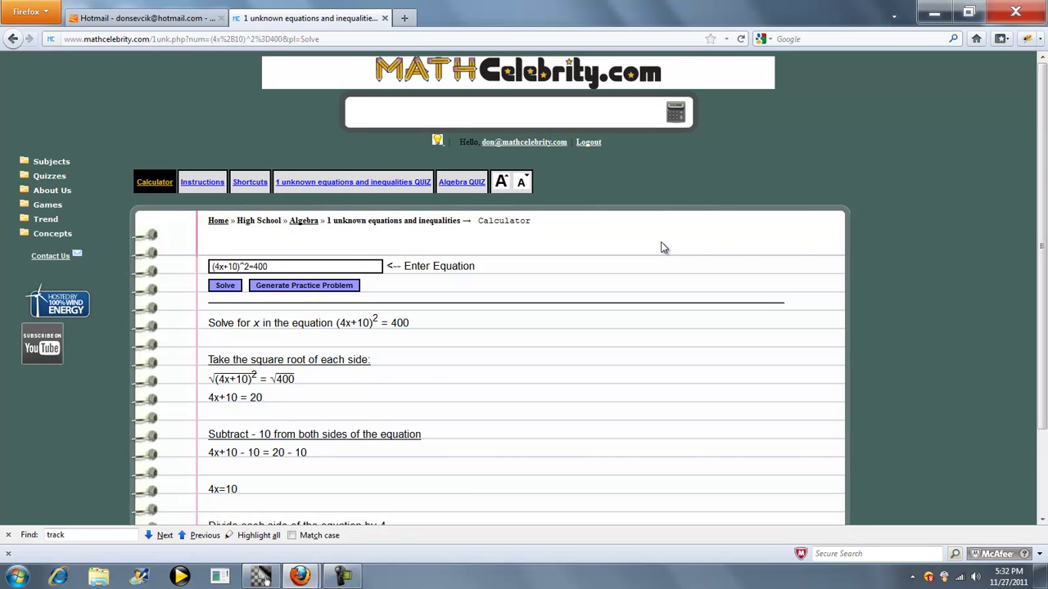
pyautogui.write('3x<2=27')
pyautogui.press('Delete')
pyautogui.write('^')
pyautogui.press('Delete')
pyautogui.write('<')
pyautogui.click(677, 116)
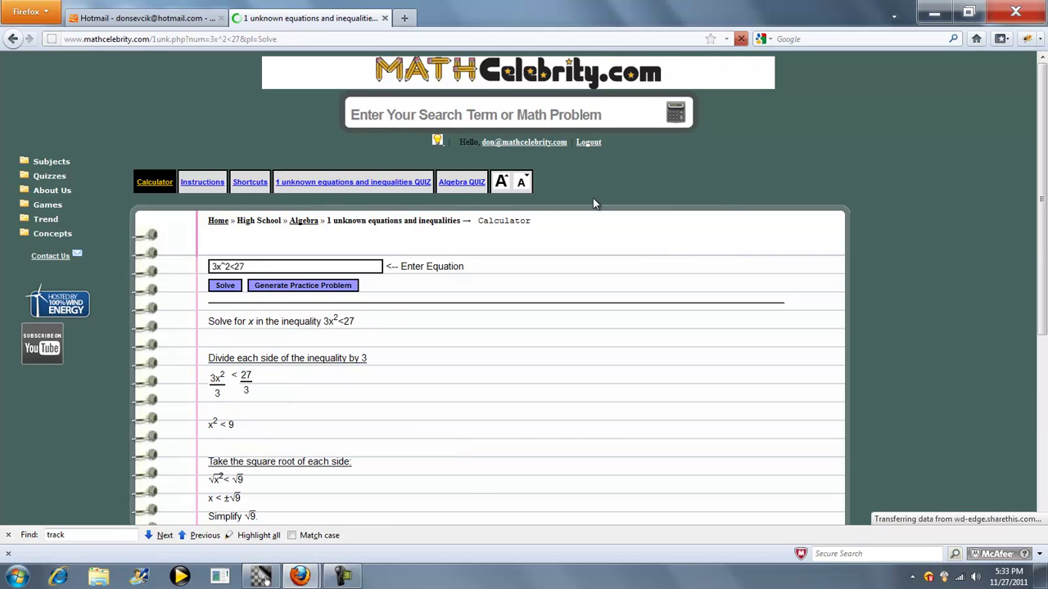
pyautogui.click(503, 183)
# Scroll down to the final answer x < ±3, highlight it, then scroll back up.
pyautogui.scroll(-2, 1038, 235)
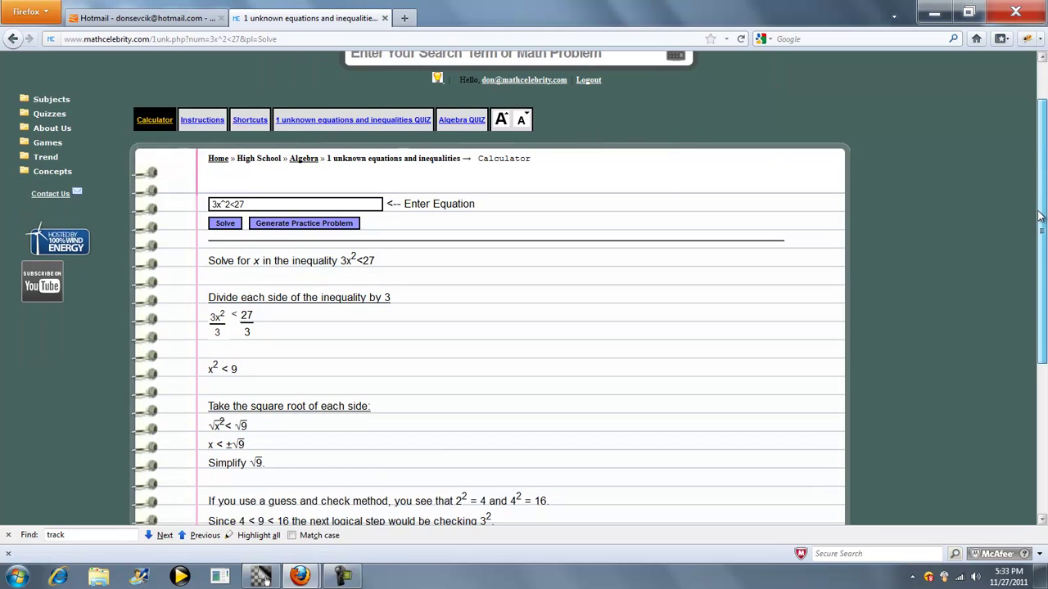
pyautogui.scroll(-1, 1036, 235)
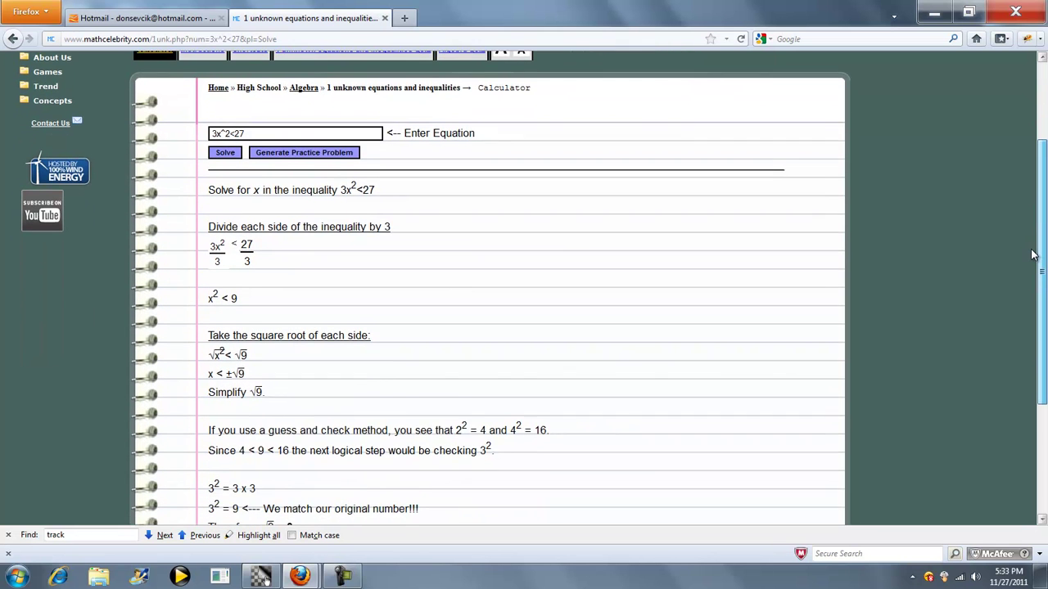
pyautogui.scroll(-1, 1031, 256)
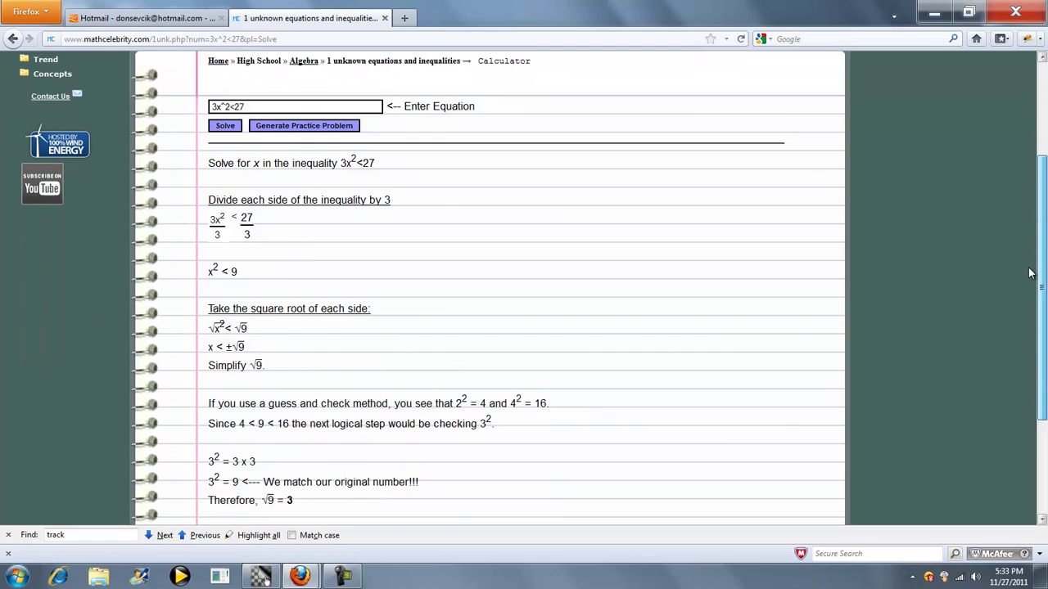
pyautogui.scroll(-3, 1023, 287)
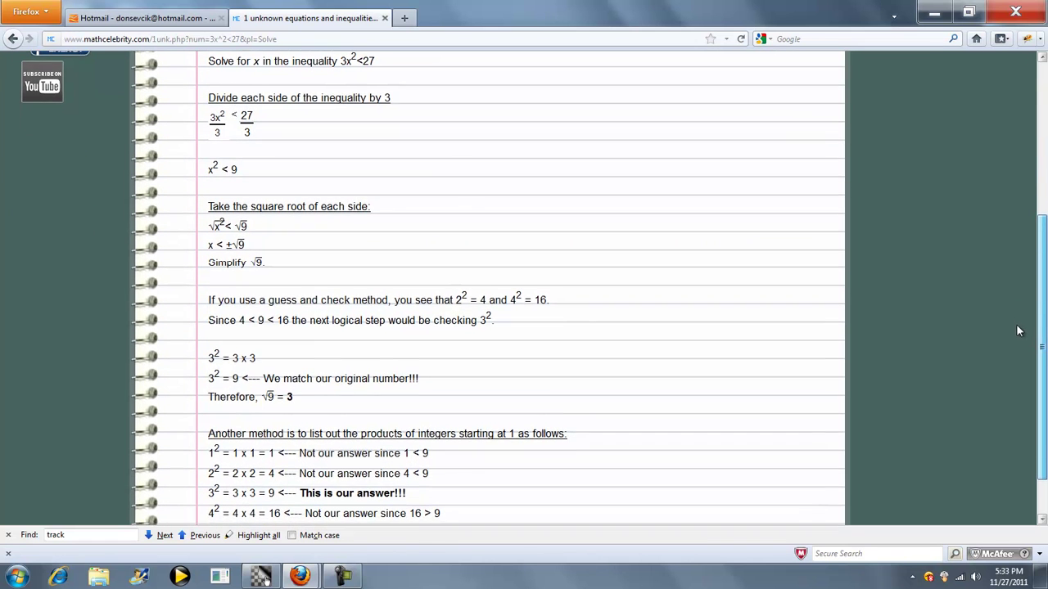
pyautogui.scroll(-2, 1016, 328)
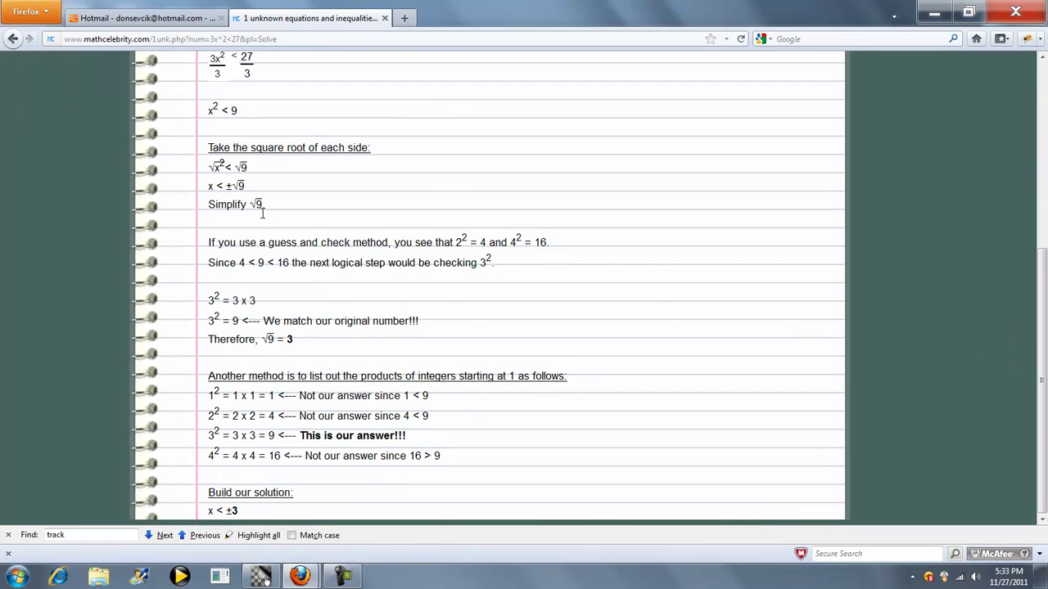
pyautogui.moveTo(208, 514); pyautogui.dragTo(225, 513)
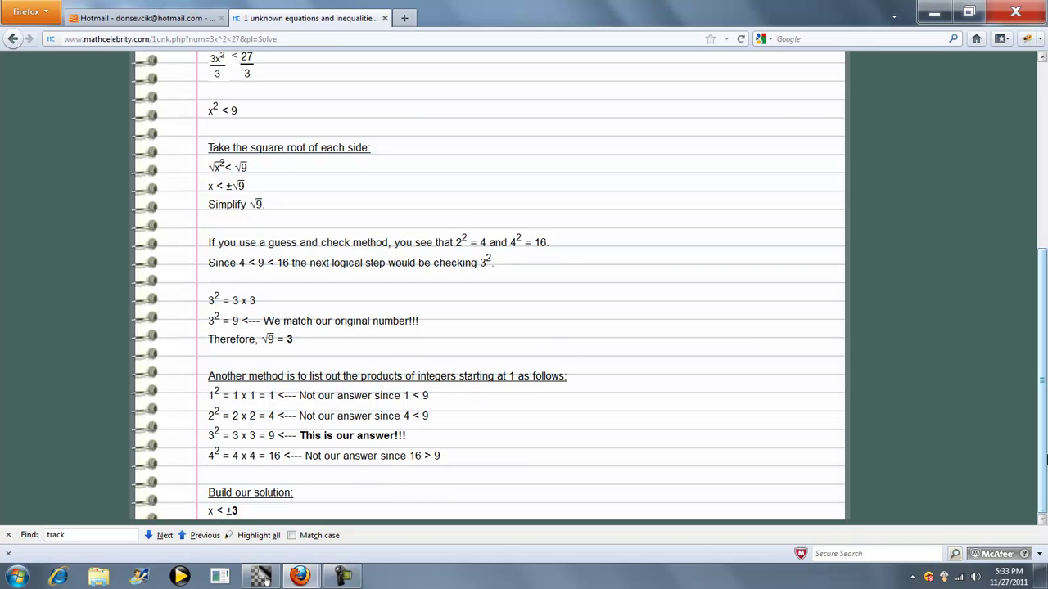
pyautogui.moveTo(1040, 446); pyautogui.dragTo(1037, 301)
pyautogui.scroll(2, 1035, 301)
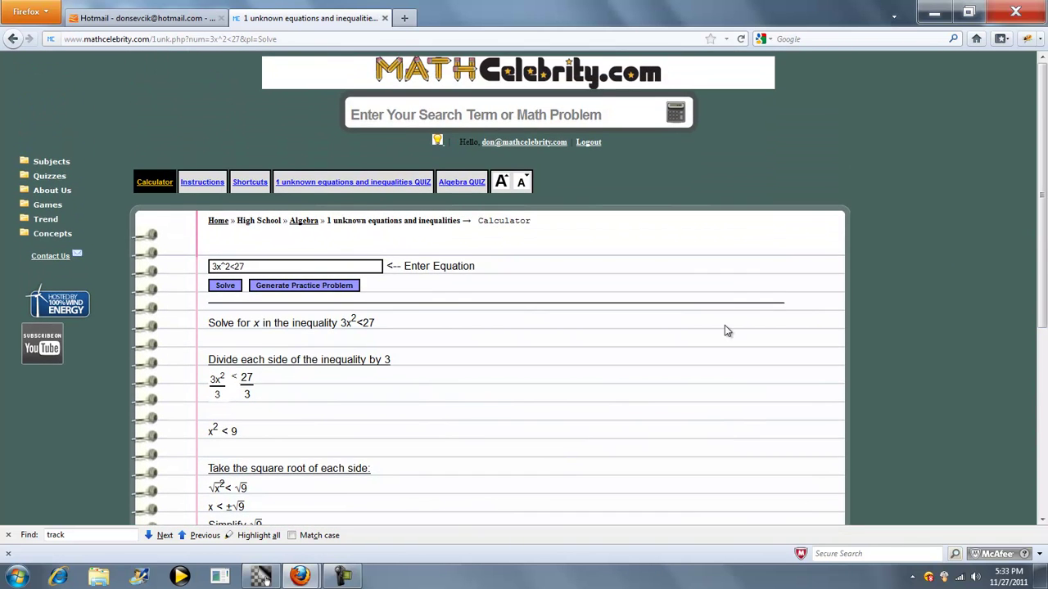
# Open the Shortcuts page and scroll through the example commands.
pyautogui.click(299, 184)
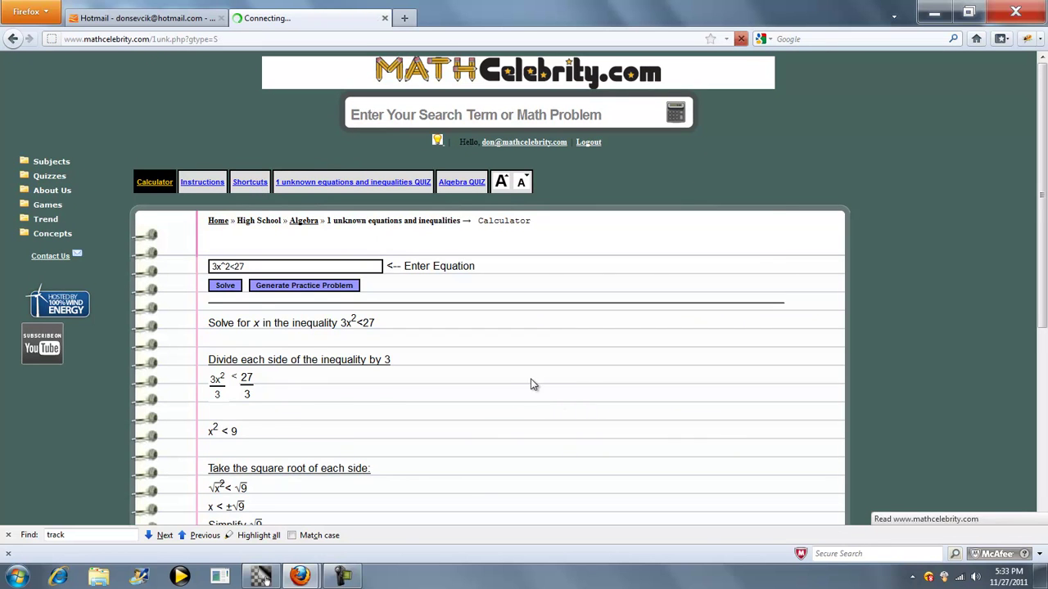
pyautogui.scroll(-2, 483, 364)
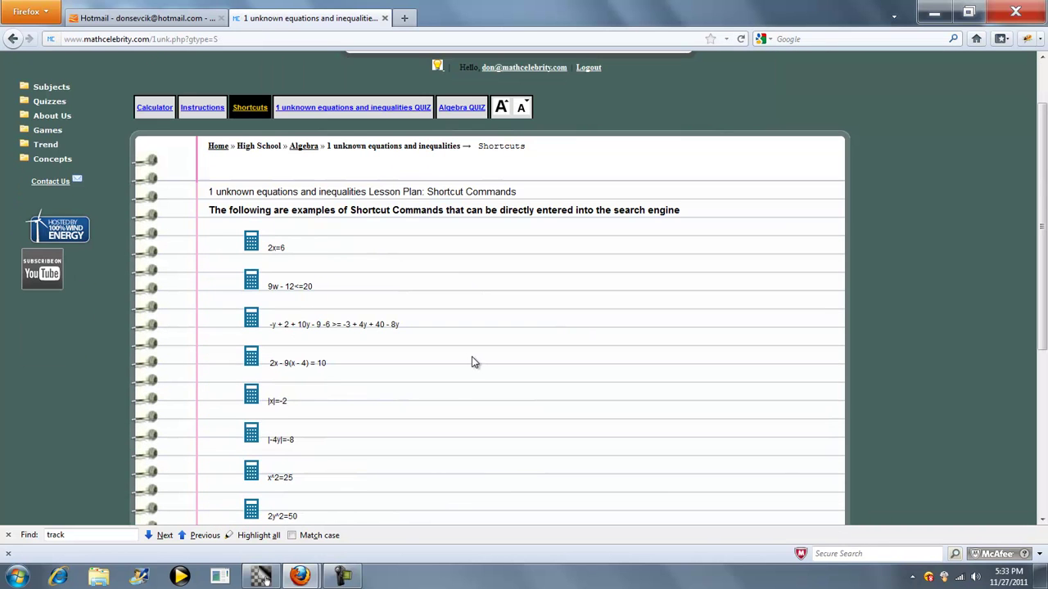
pyautogui.scroll(-8, 400, 325)
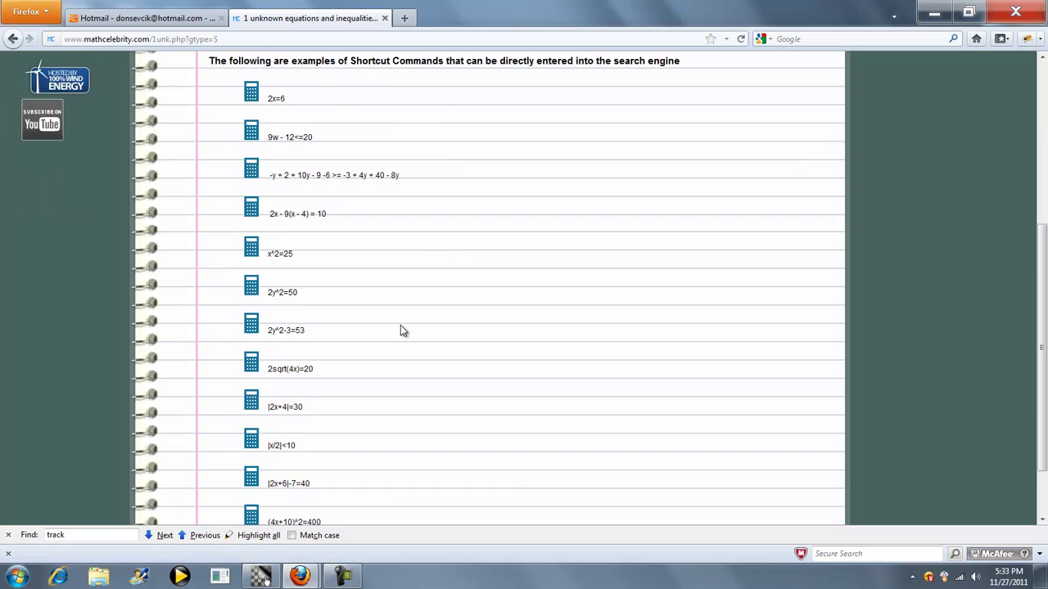
pyautogui.scroll(4, 400, 331)
pyautogui.scroll(6, 400, 331)
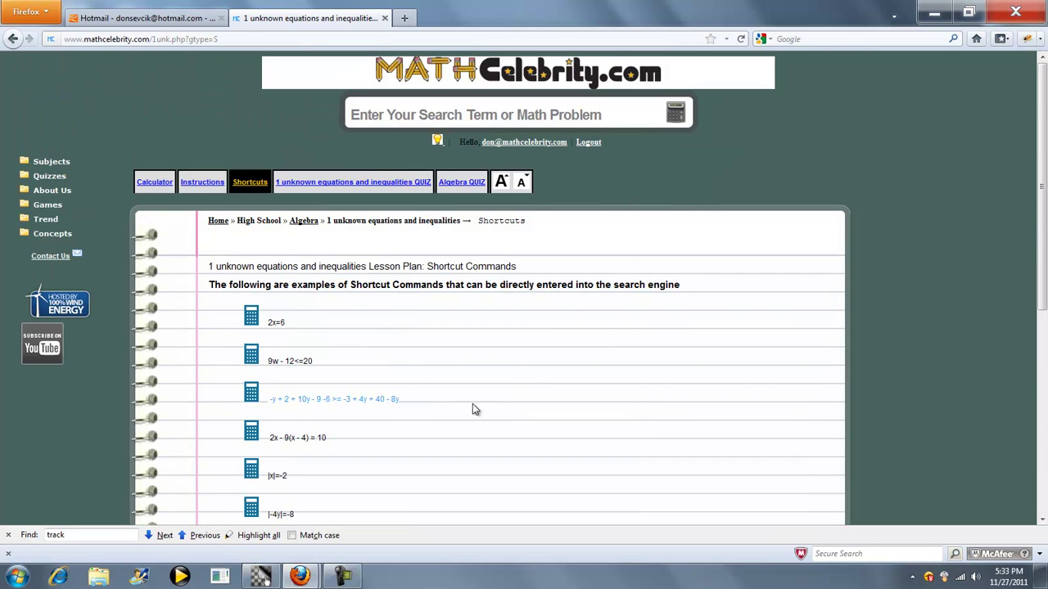
# Load the -y + 2 + 10y example, change >= to =, append + 9y, and solve it.
pyautogui.click(476, 114)
pyautogui.write('-y + 2 + 10y - 9 -6 >= -3 + 4y + 40 - 8y')
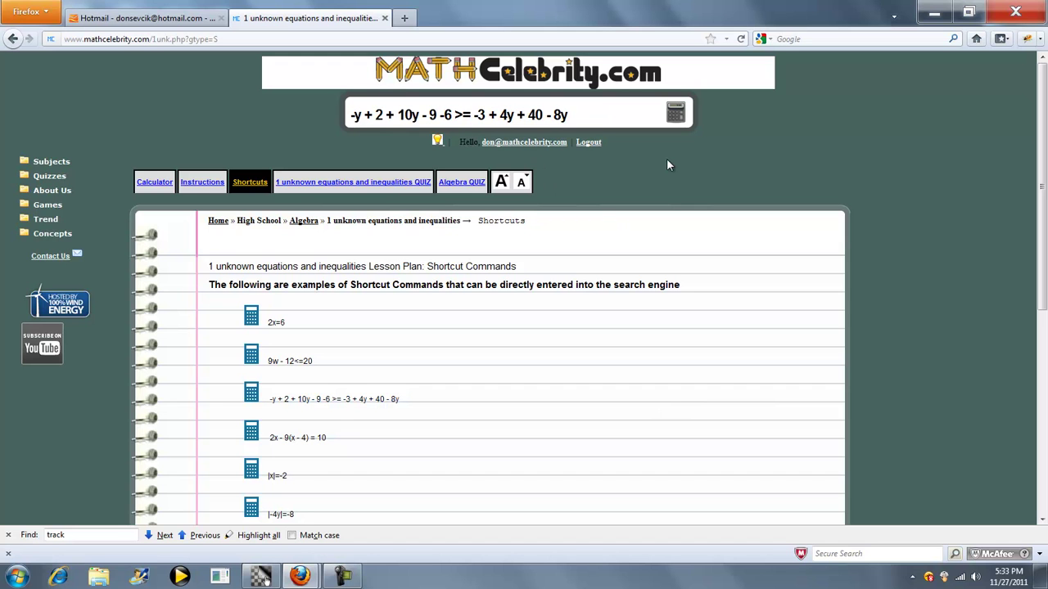
pyautogui.press('BackSpace')
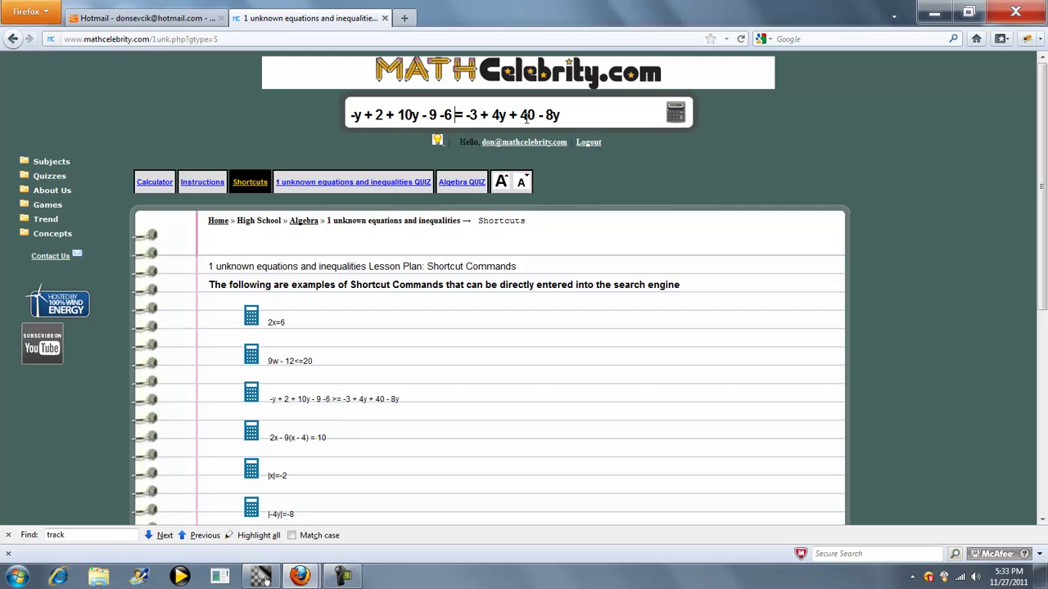
pyautogui.click(558, 115)
pyautogui.write('+ 9y')
pyautogui.click(677, 114)
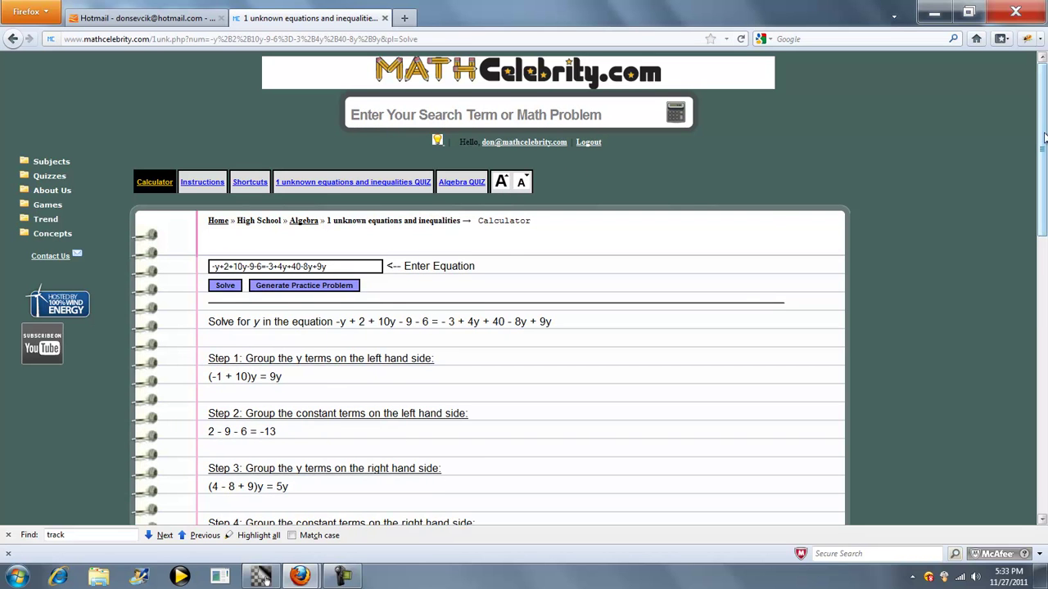
pyautogui.moveTo(1042, 147); pyautogui.dragTo(1042, 211)
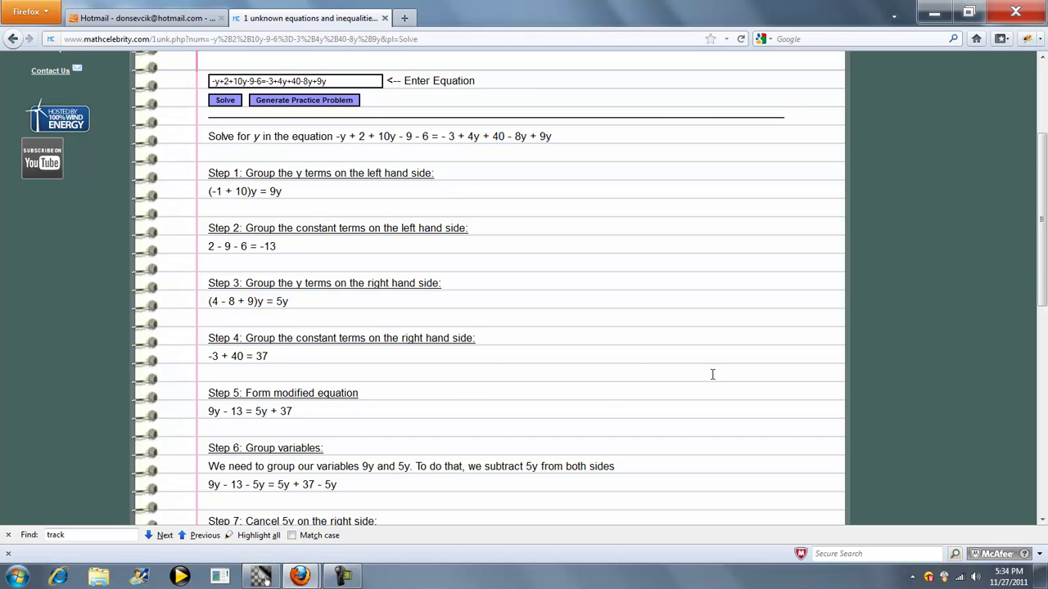
pyautogui.scroll(-3, 418, 361)
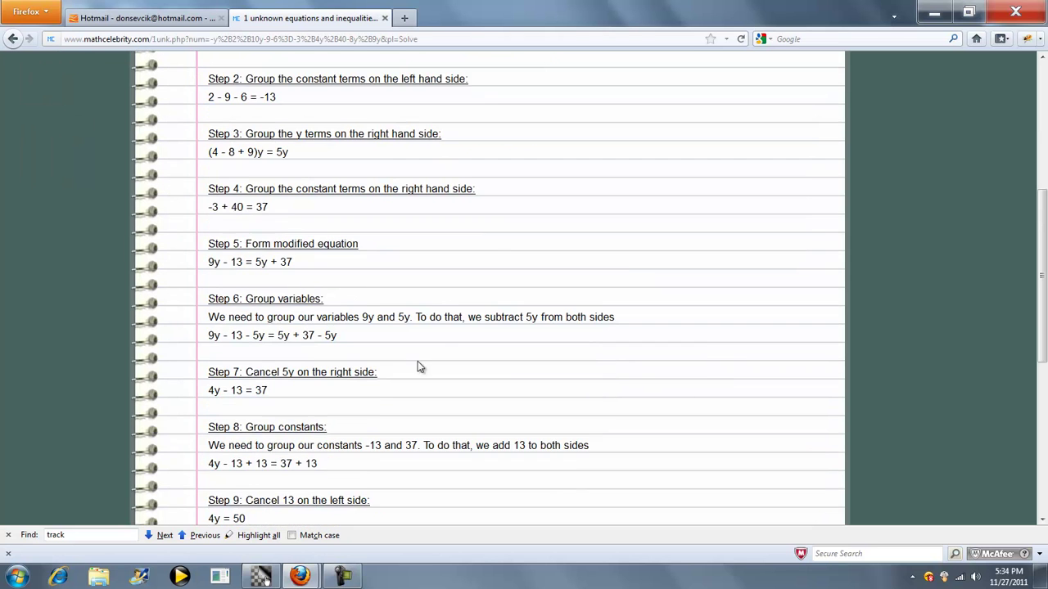
pyautogui.tripleClick(293, 267)
pyautogui.click(351, 285)
pyautogui.scroll(-2, 317, 299)
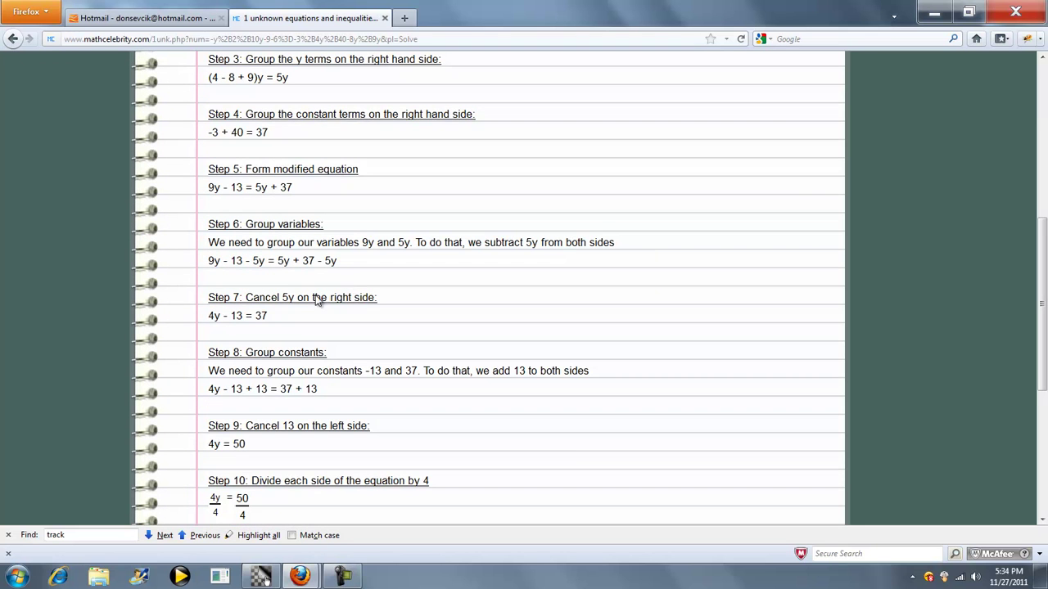
pyautogui.scroll(-2, 380, 310)
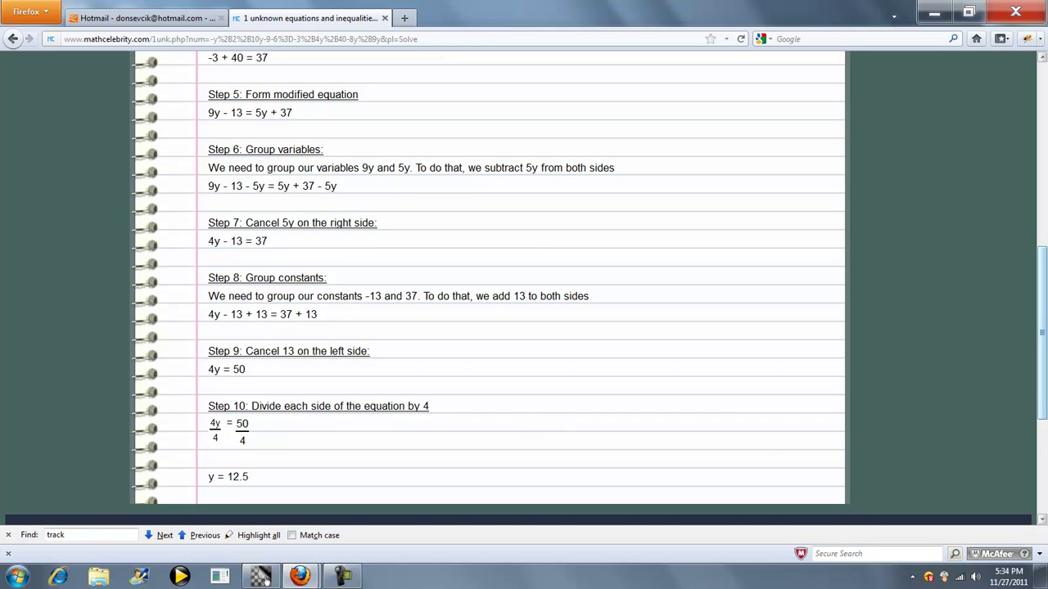
pyautogui.moveTo(1043, 403); pyautogui.dragTo(839, 229)
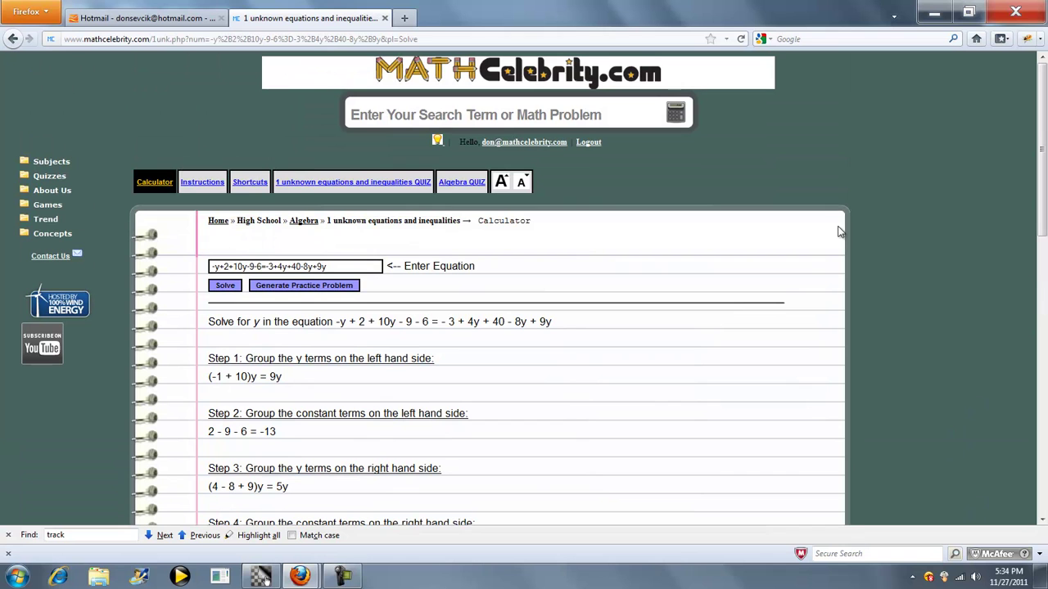
# Scroll the Shortcuts page down to the notes and load the 2sqrt(4x)=20 example into the search box.
pyautogui.click(248, 187)
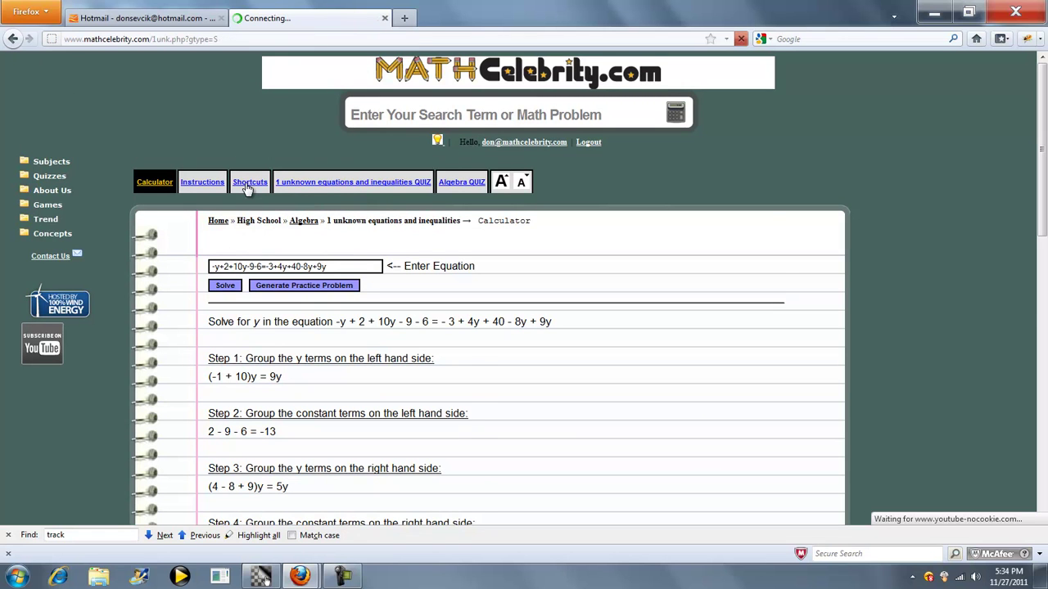
pyautogui.scroll(-3, 1036, 205)
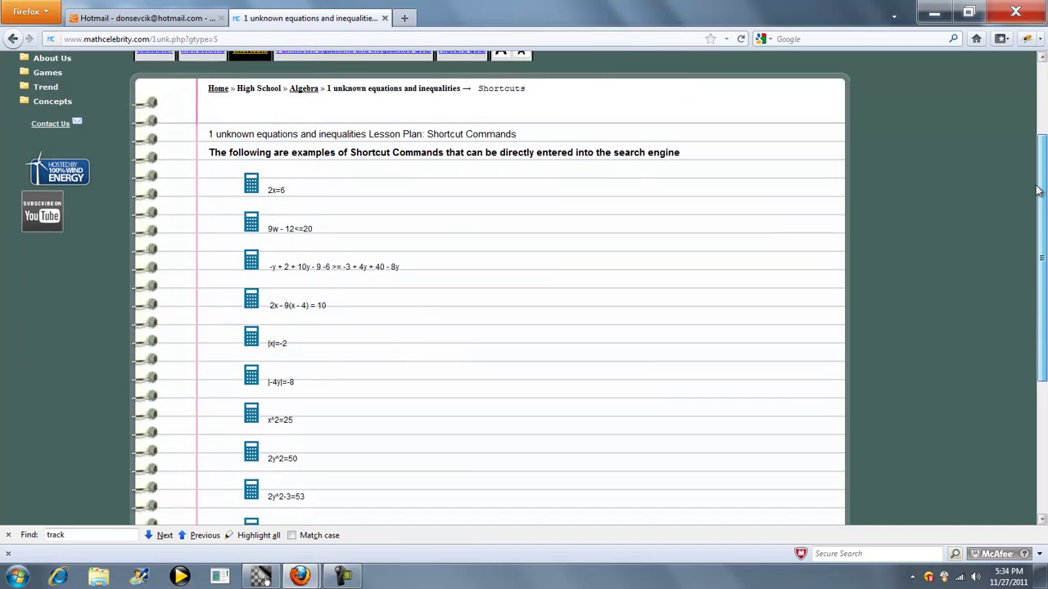
pyautogui.scroll(-1, 1036, 205)
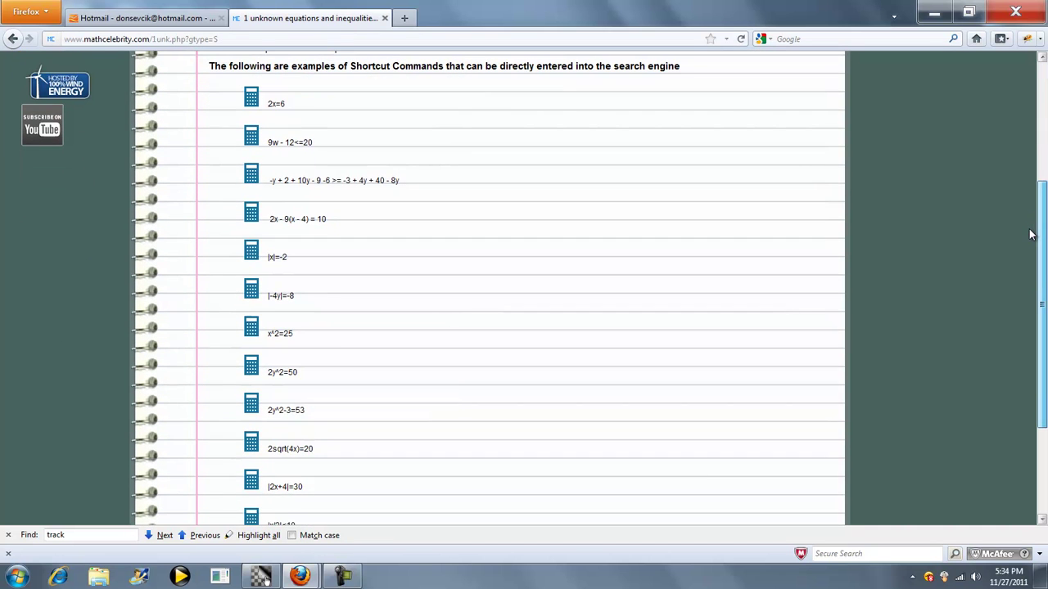
pyautogui.scroll(-1, 1030, 235)
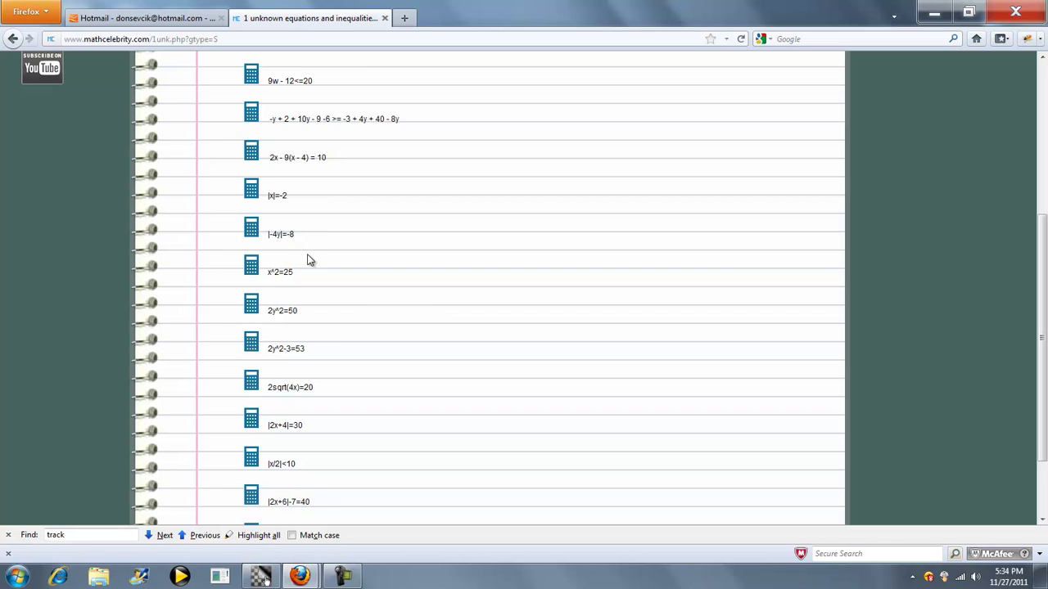
pyautogui.scroll(-2, 381, 305)
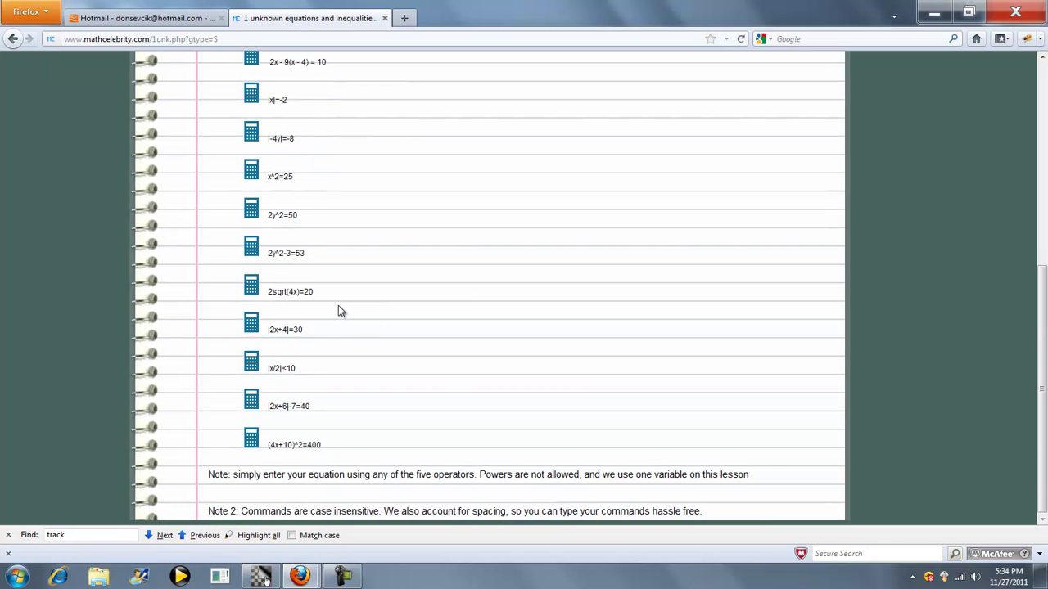
pyautogui.moveTo(313, 292); pyautogui.dragTo(268, 291)
pyautogui.hotkey('ctrl', 'c')
pyautogui.moveTo(1041, 331); pyautogui.dragTo(1041, 117)
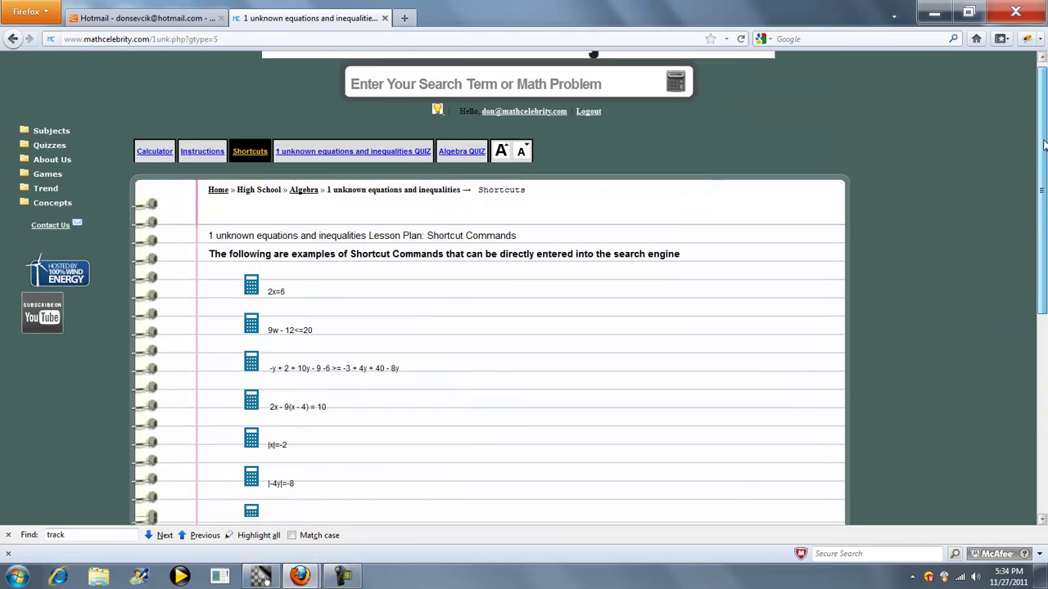
pyautogui.click(464, 117)
# Enter the equation 2sqrt(4x)=20 in the search box and solve it.
pyautogui.hotkey('ctrl', 'v')
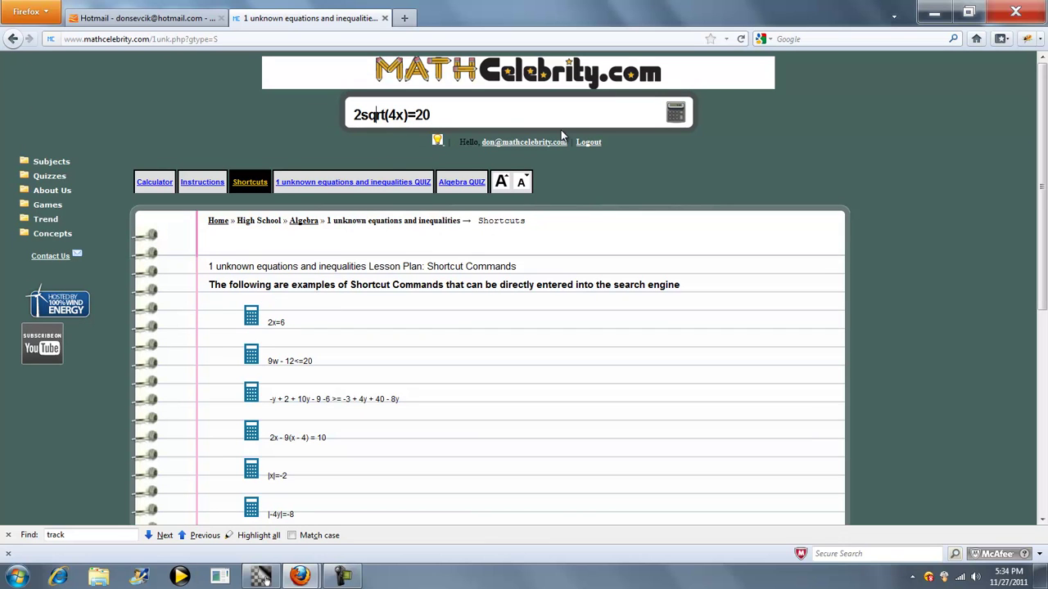
pyautogui.press('Left')
pyautogui.press('Left')
pyautogui.press('Left')
pyautogui.press('Left')
pyautogui.press('Left')
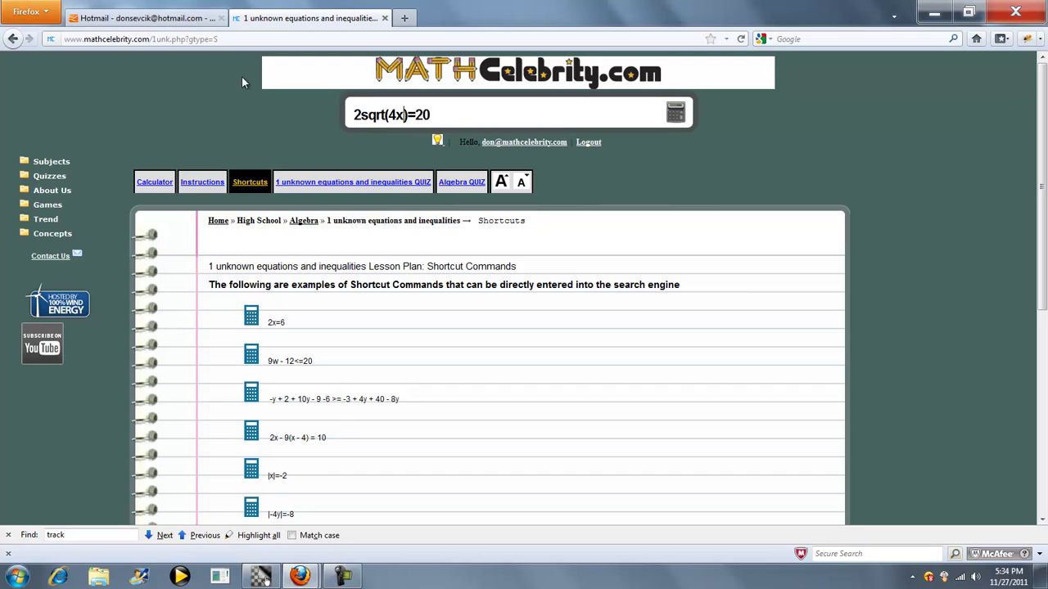
pyautogui.press('Left')
pyautogui.hotkey('shift', 'Right')
pyautogui.hotkey('shift', 'Right')
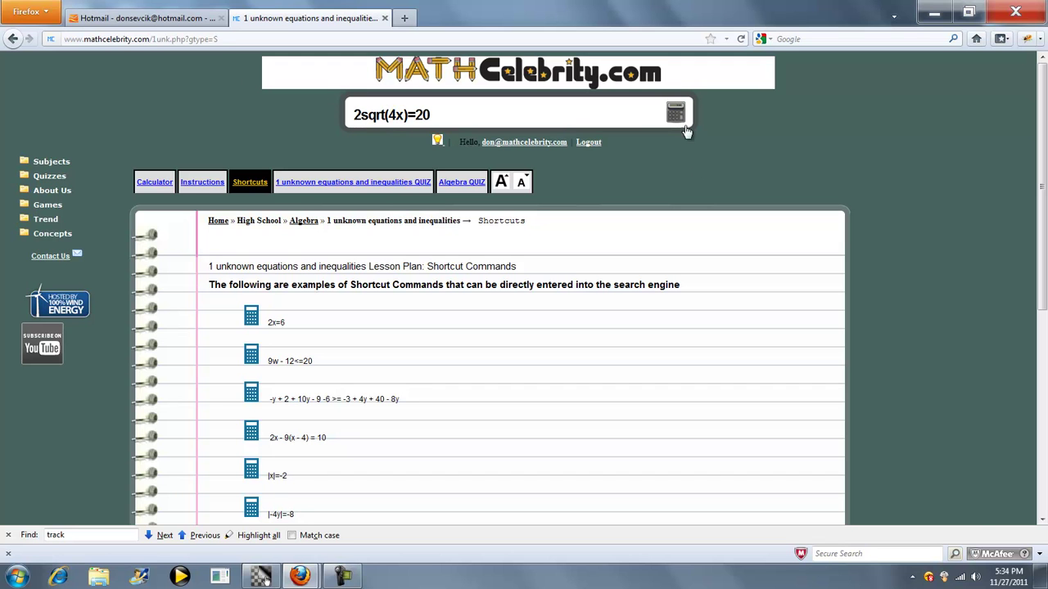
pyautogui.click(679, 113)
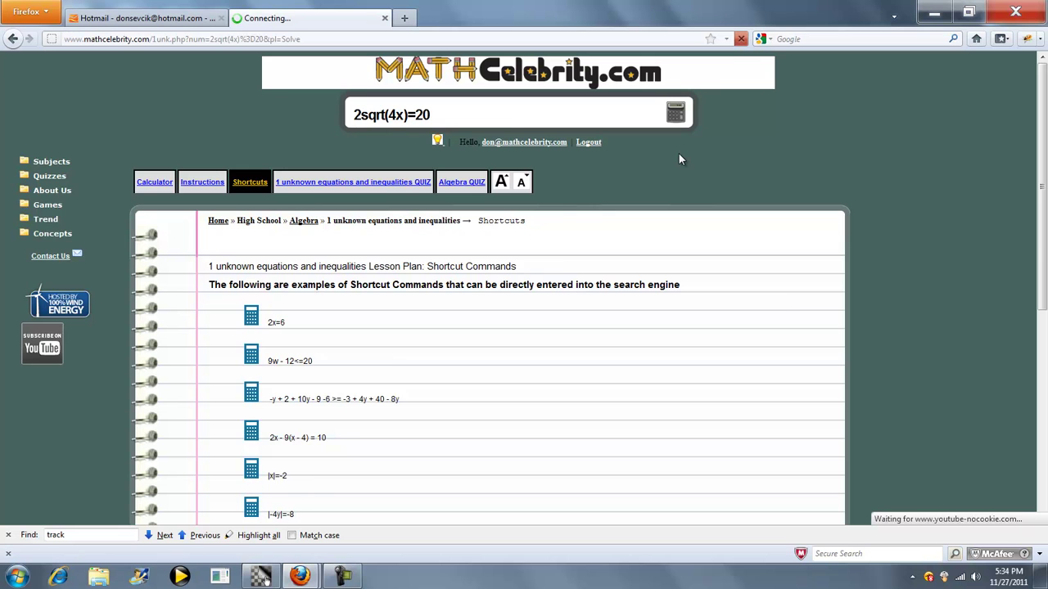
# Enlarge the page text and scroll to highlight the final answer x = 25.
pyautogui.click(502, 183)
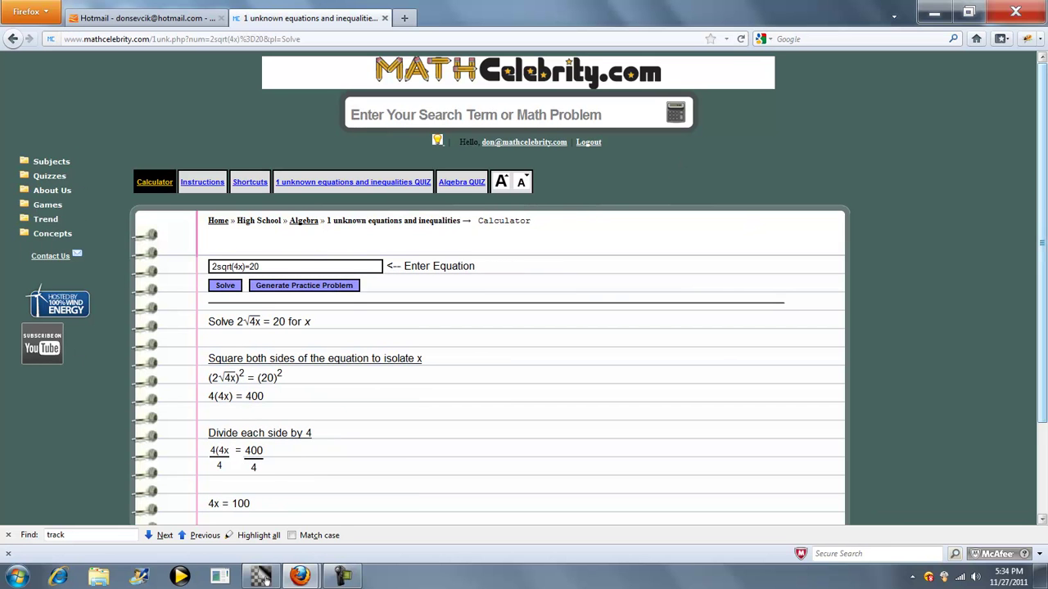
pyautogui.scroll(-3, 1043, 181)
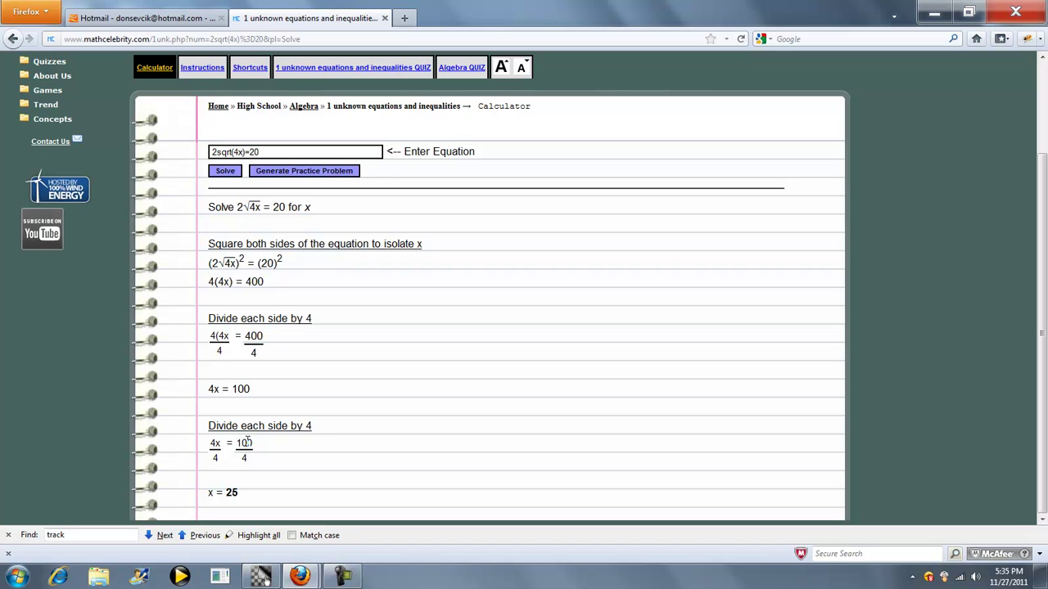
pyautogui.tripleClick(240, 497)
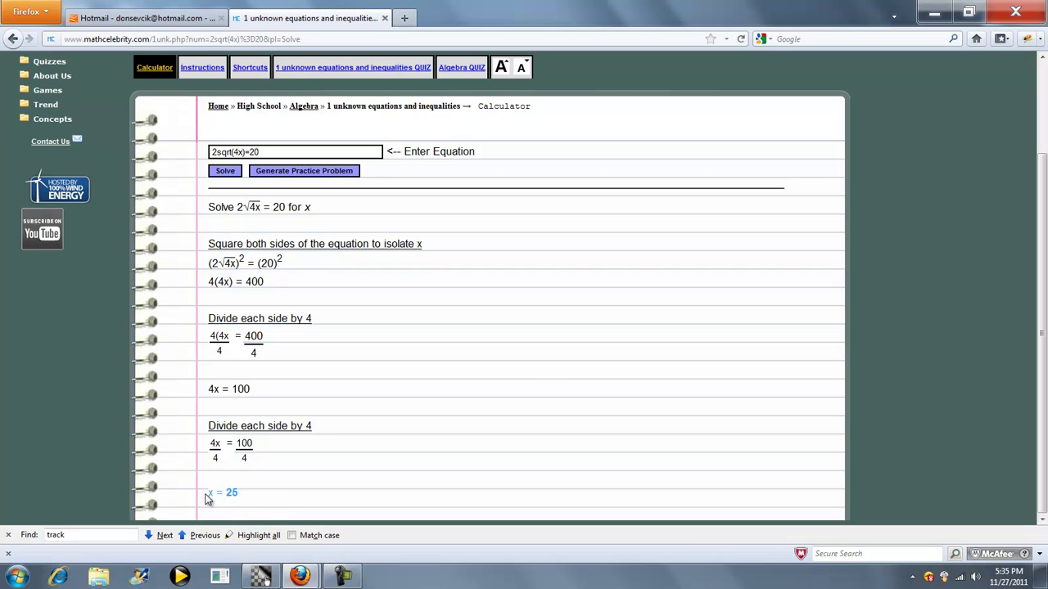
pyautogui.click(537, 377)
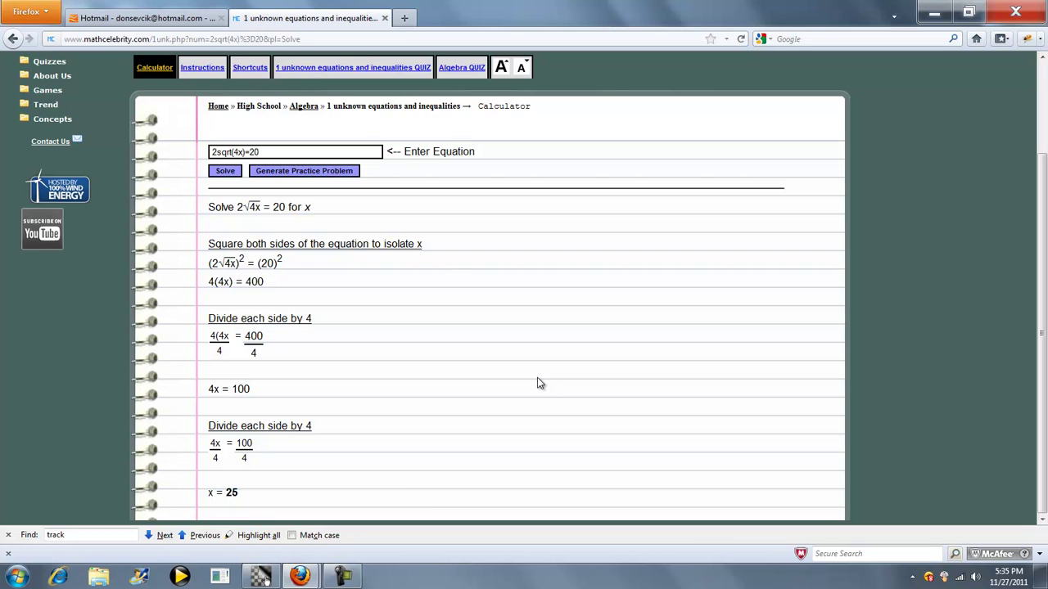